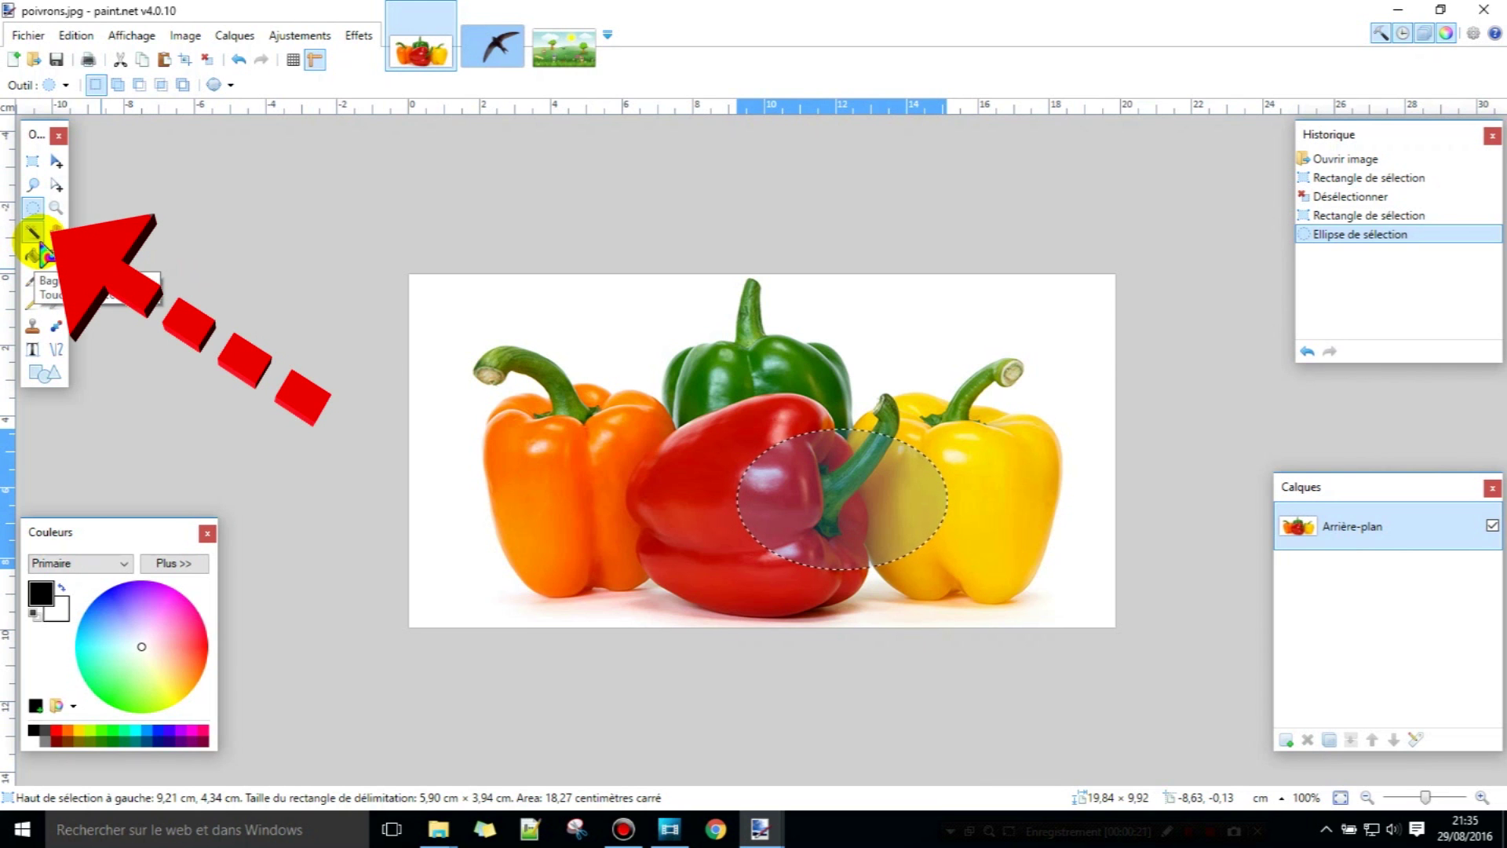
Step: Select the red pepper's similarly coloured area with the Magic Wand (Baguette magique)
click(33, 234)
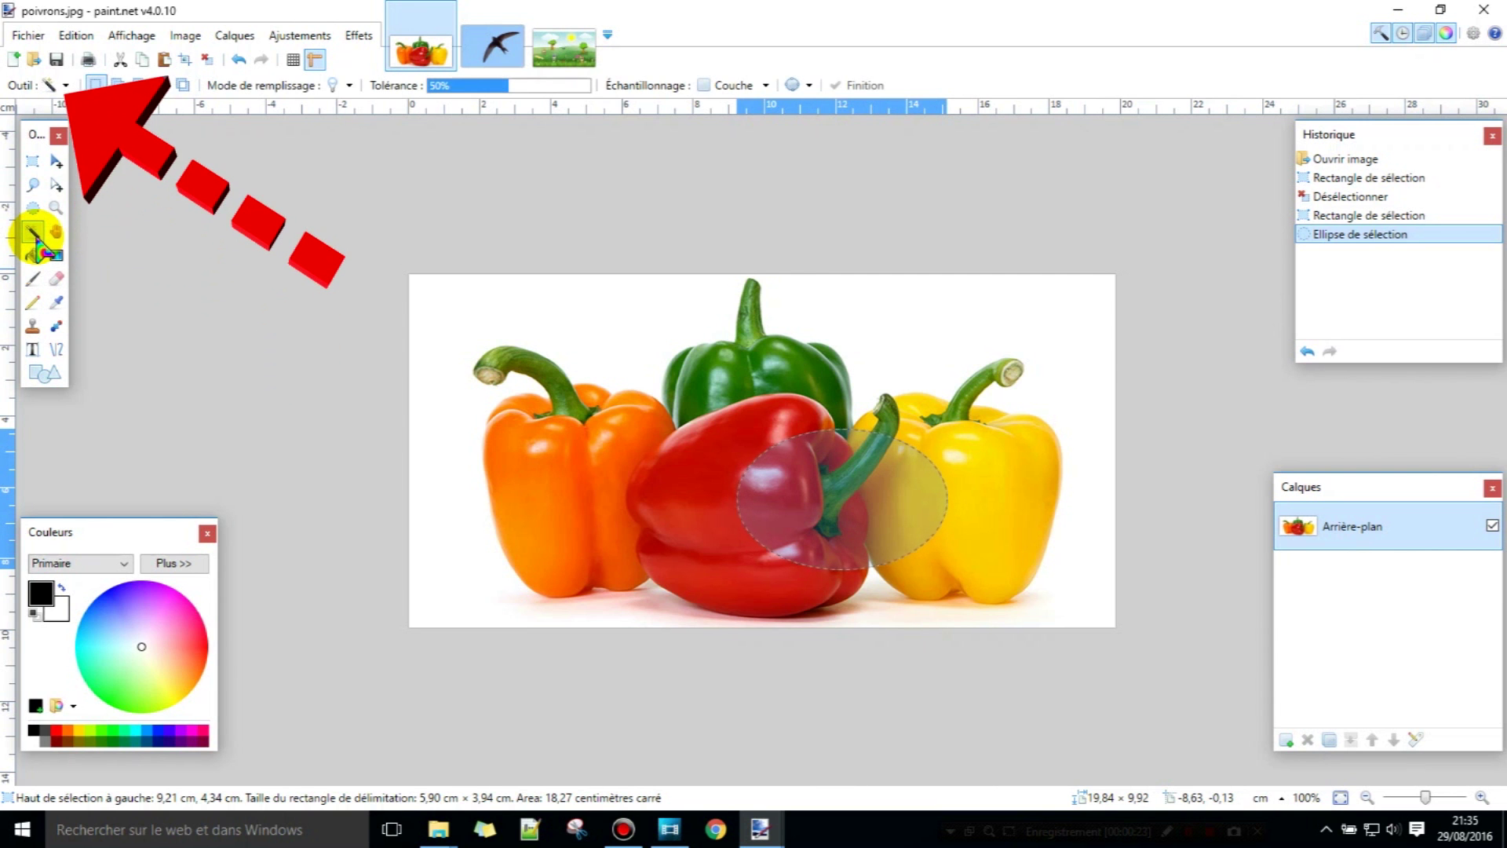
click(52, 84)
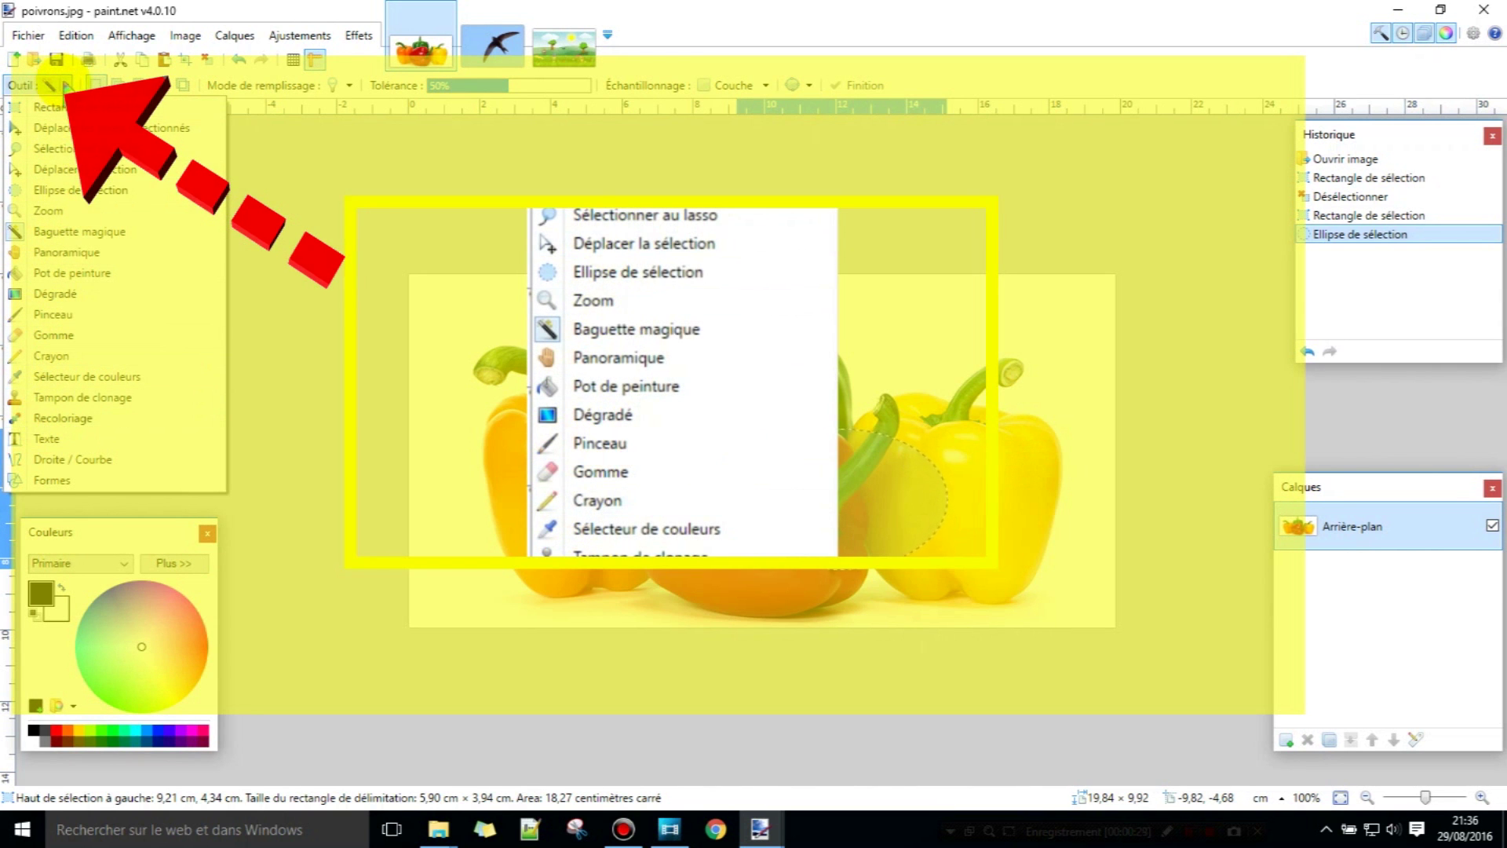
click(64, 83)
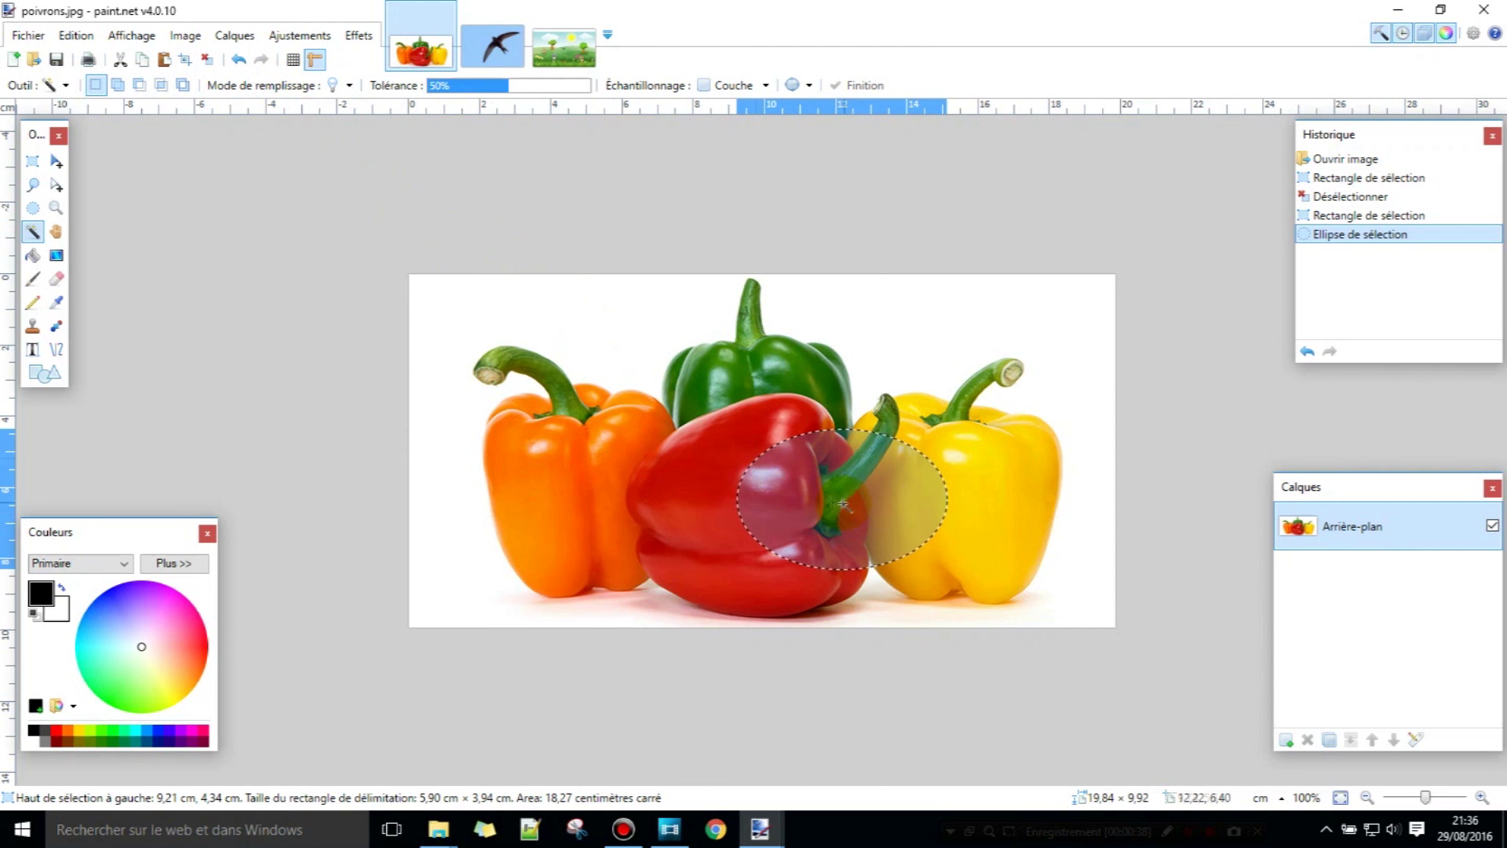
click(701, 456)
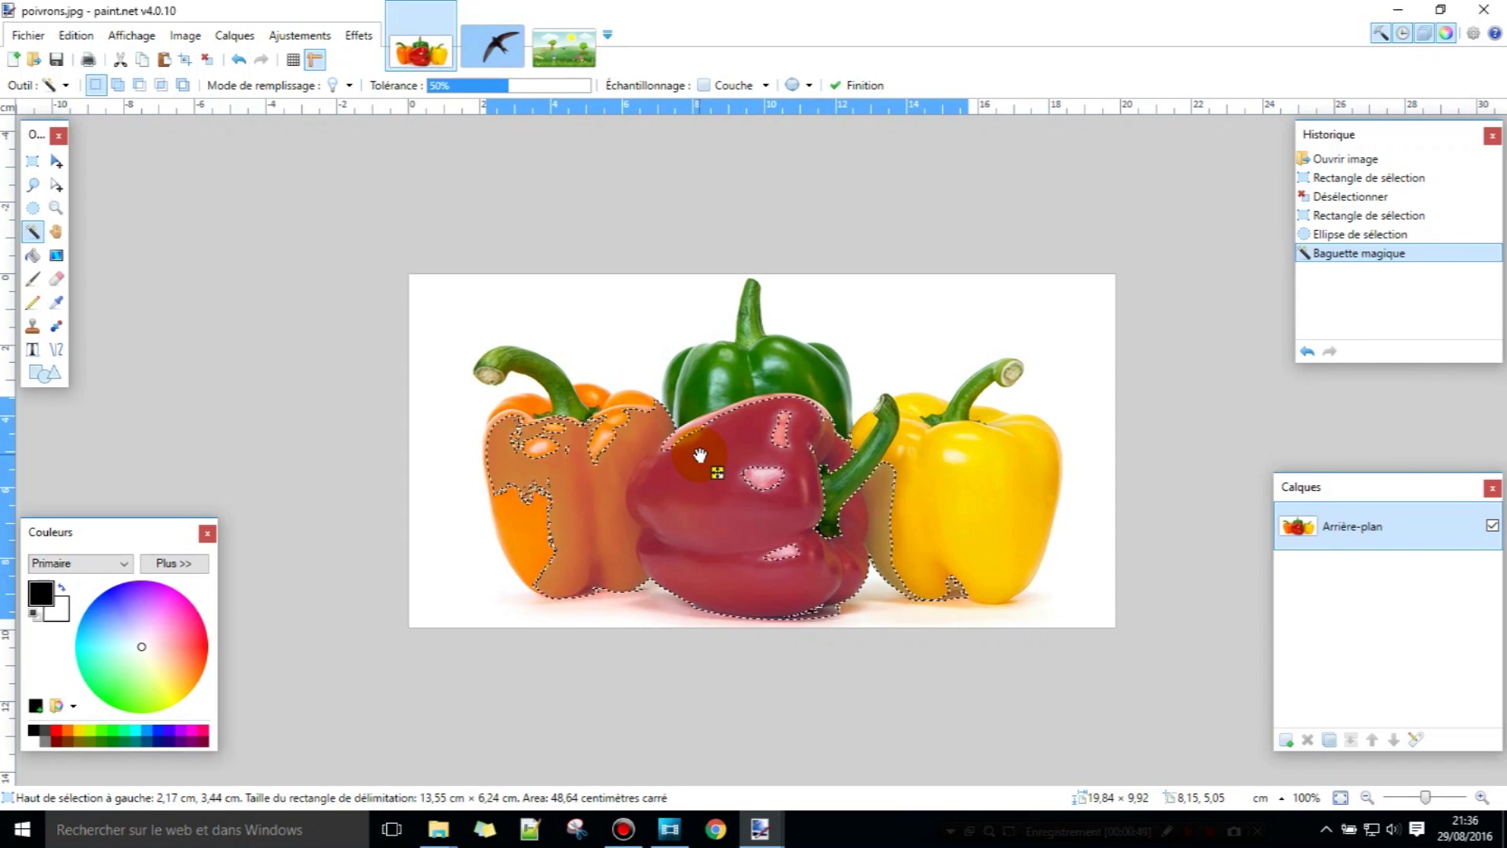
Step: Lower the Magic Wand tolerance on the red pepper selection to 22%, and further to 0%
scroll(700, 456, up, 5)
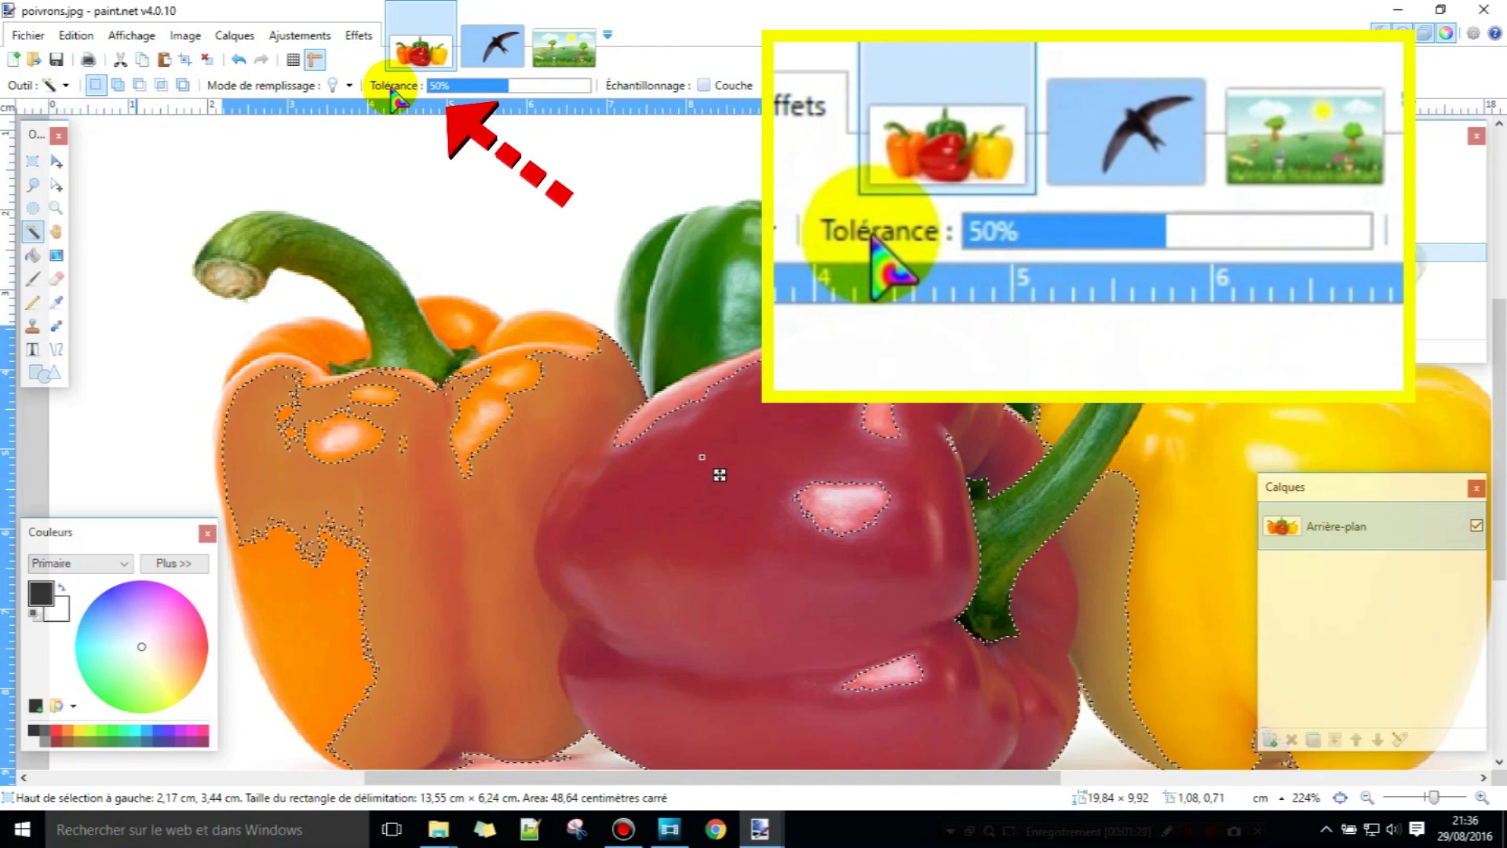
drag(506, 87, 464, 100)
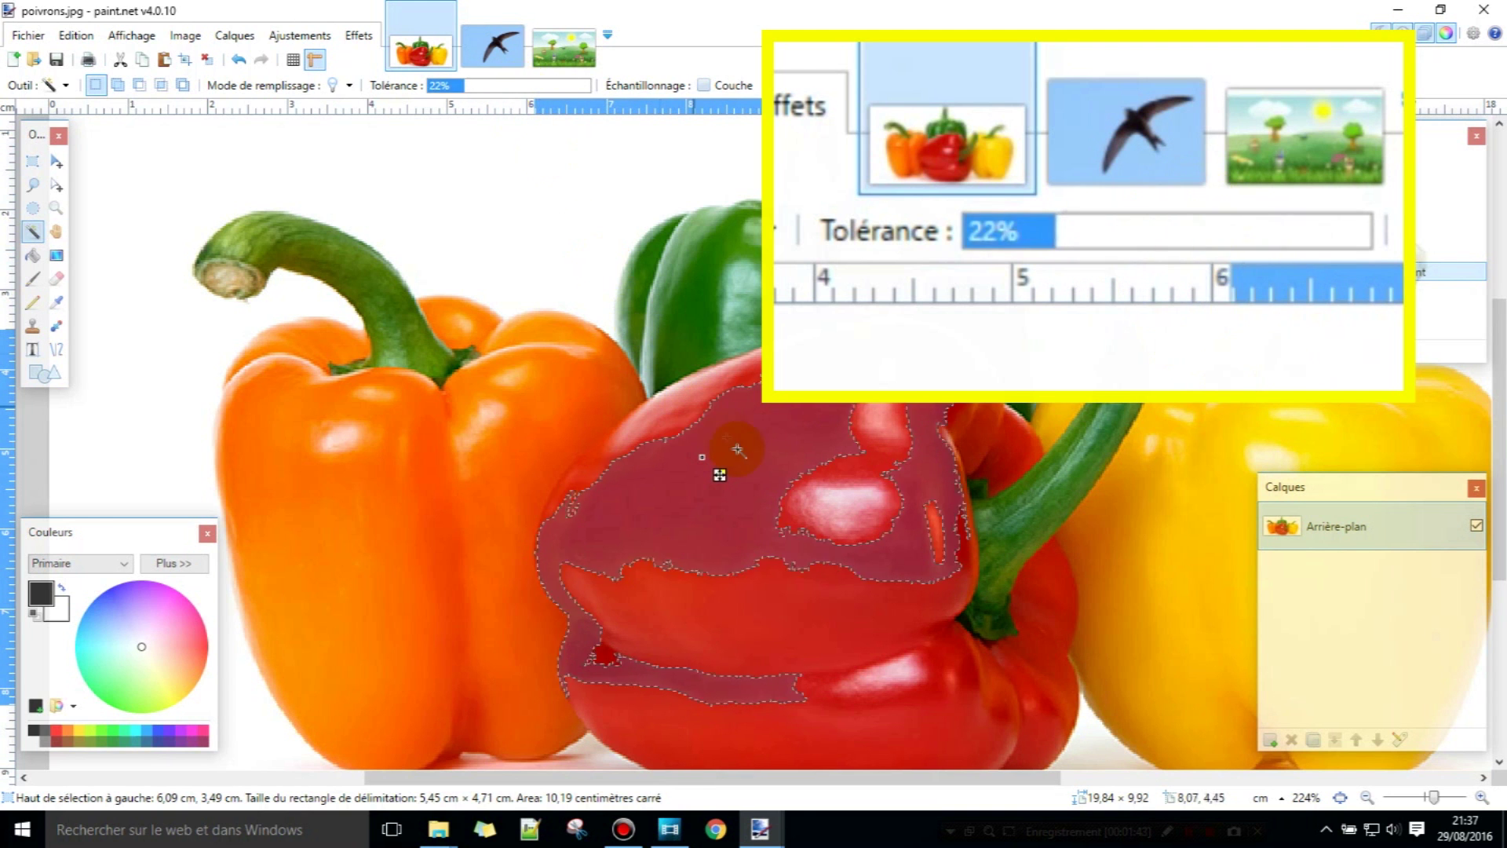
scroll(512, 277, down, 4)
drag(464, 87, 428, 94)
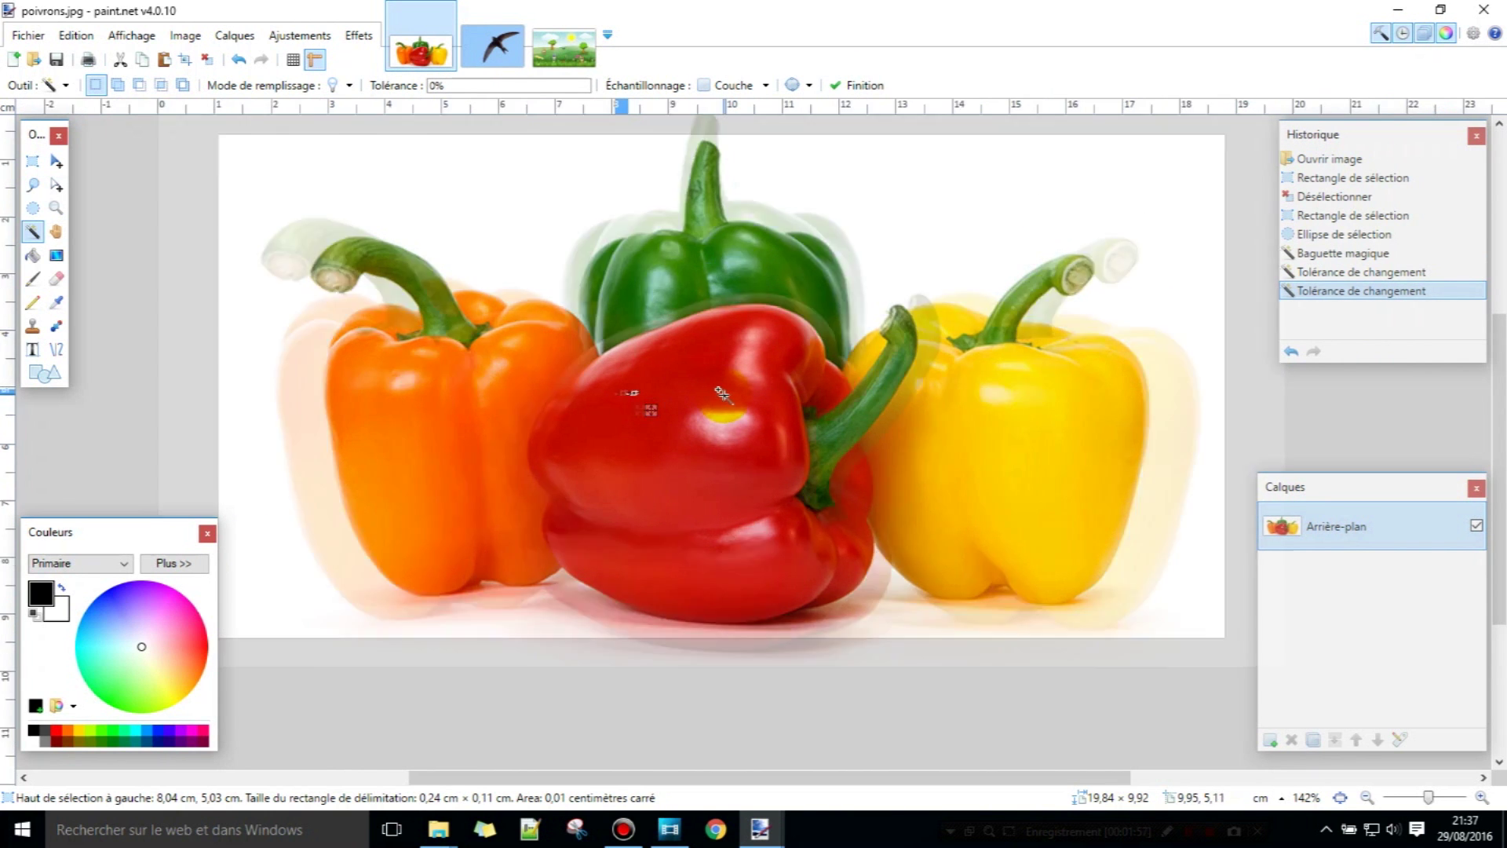
Step: Shift the Magic Wand's origin slightly on the red pepper and try the fill modes at 14% tolerance
scroll(637, 404, up, 3)
scroll(601, 406, up, 1)
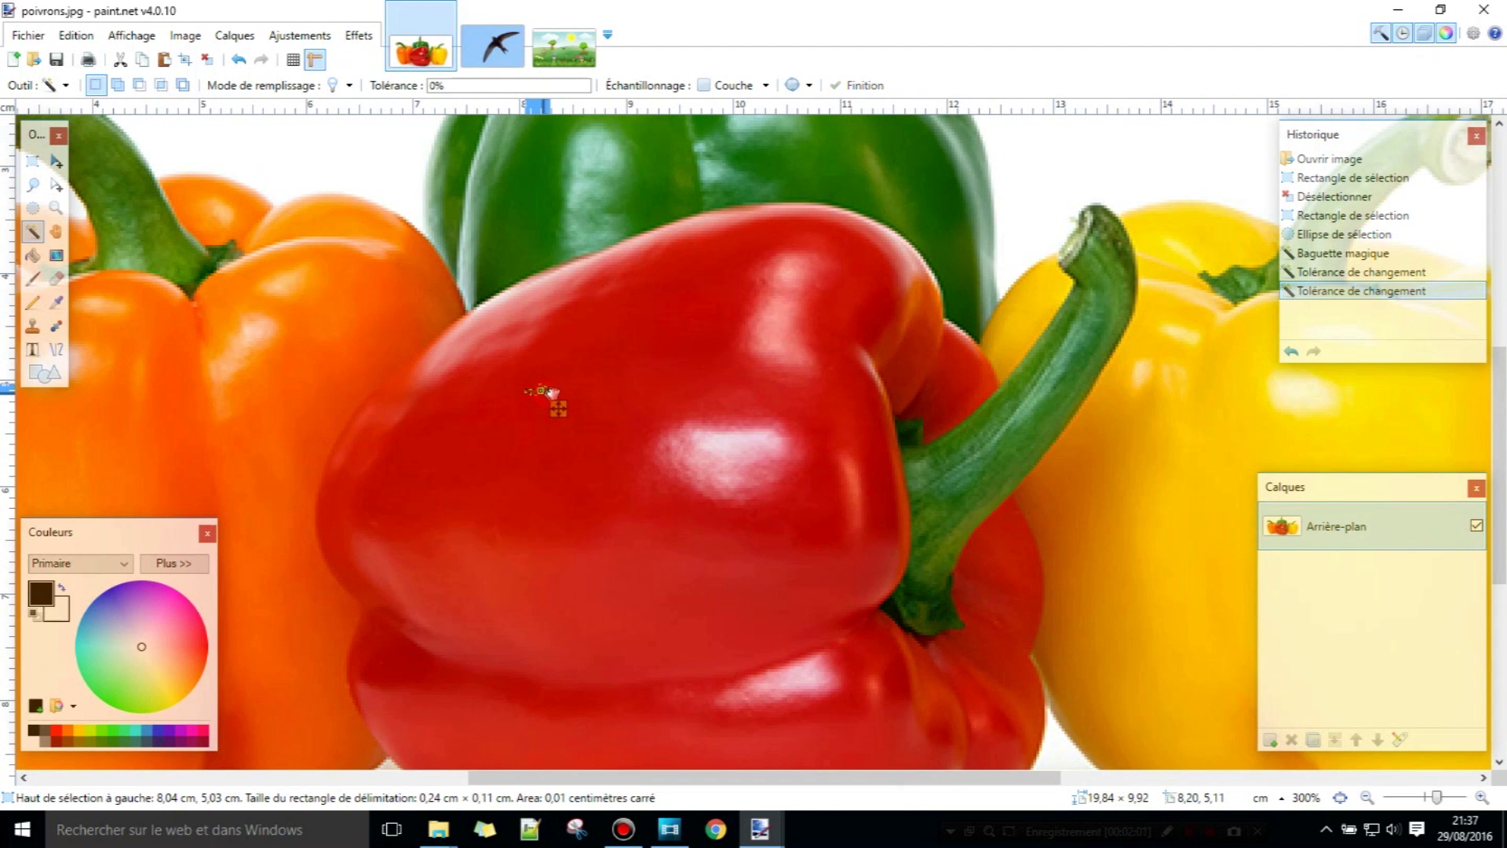
mouse_move(572, 383)
mouse_down()
mouse_move(616, 340)
mouse_move(647, 343)
mouse_move(593, 369)
mouse_up()
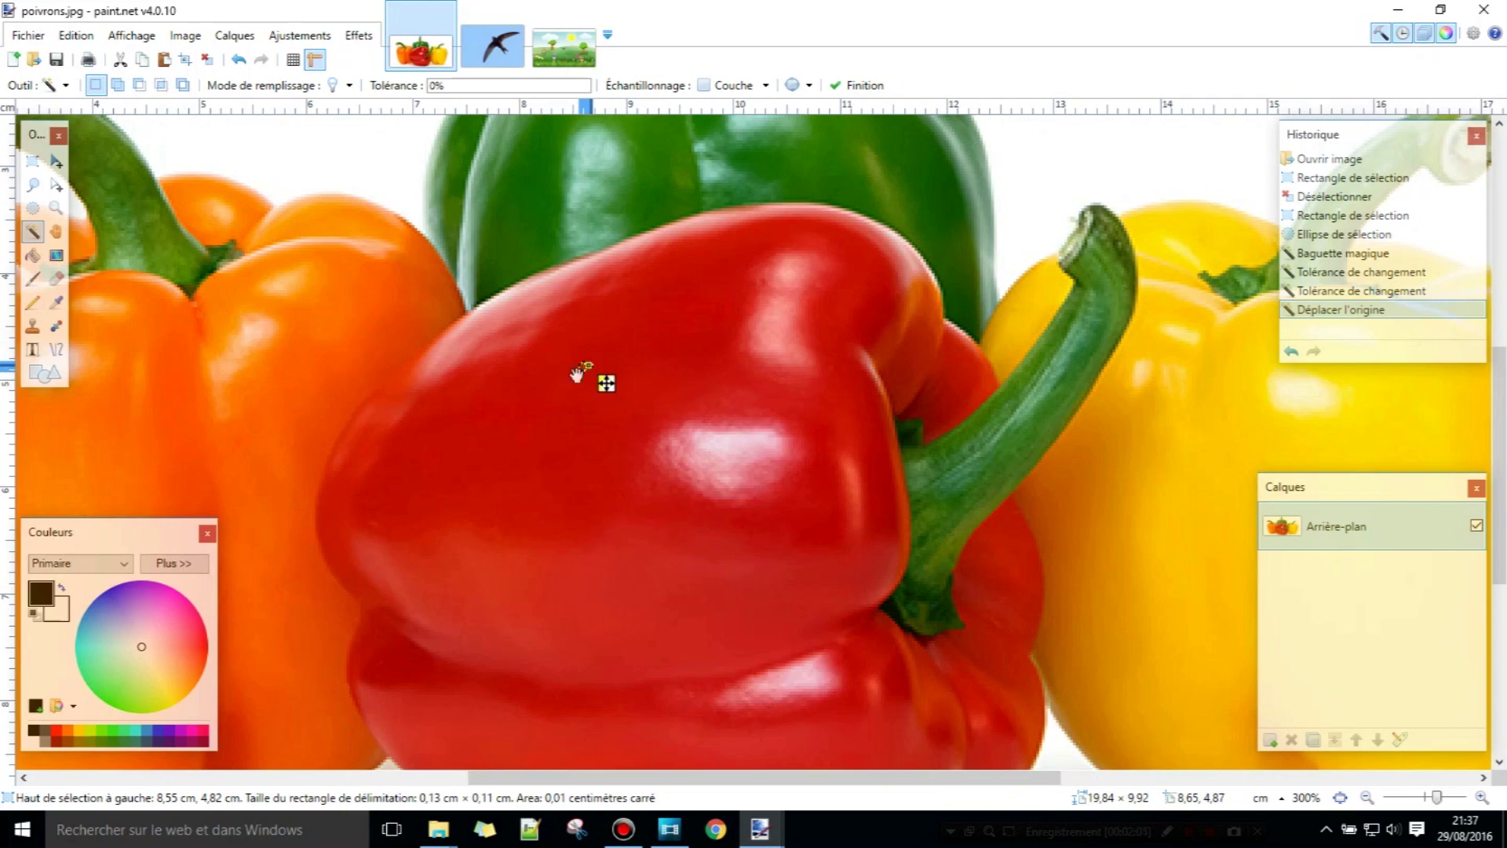
click(449, 85)
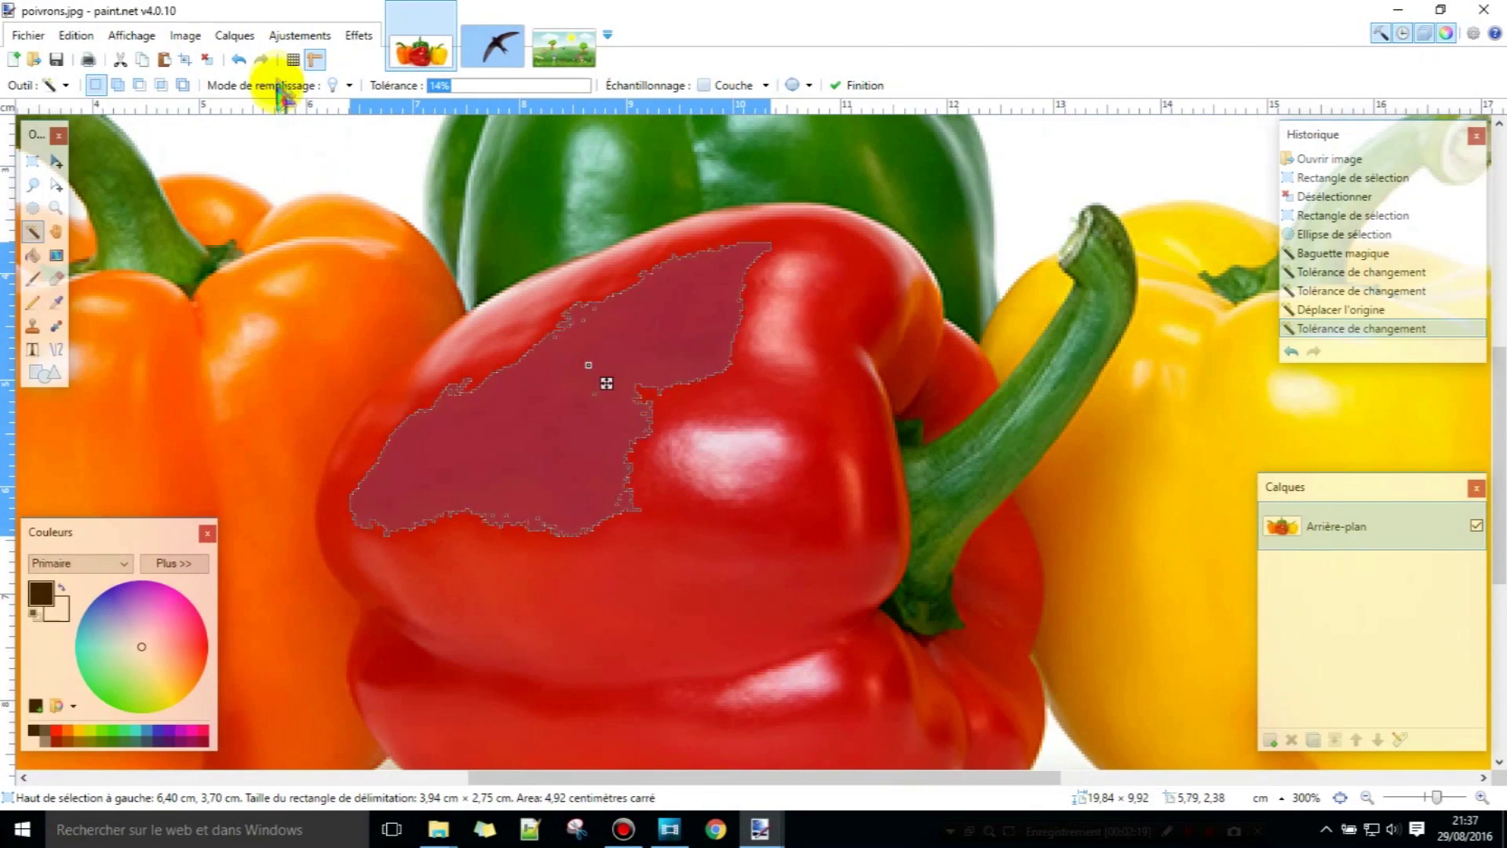
click(349, 86)
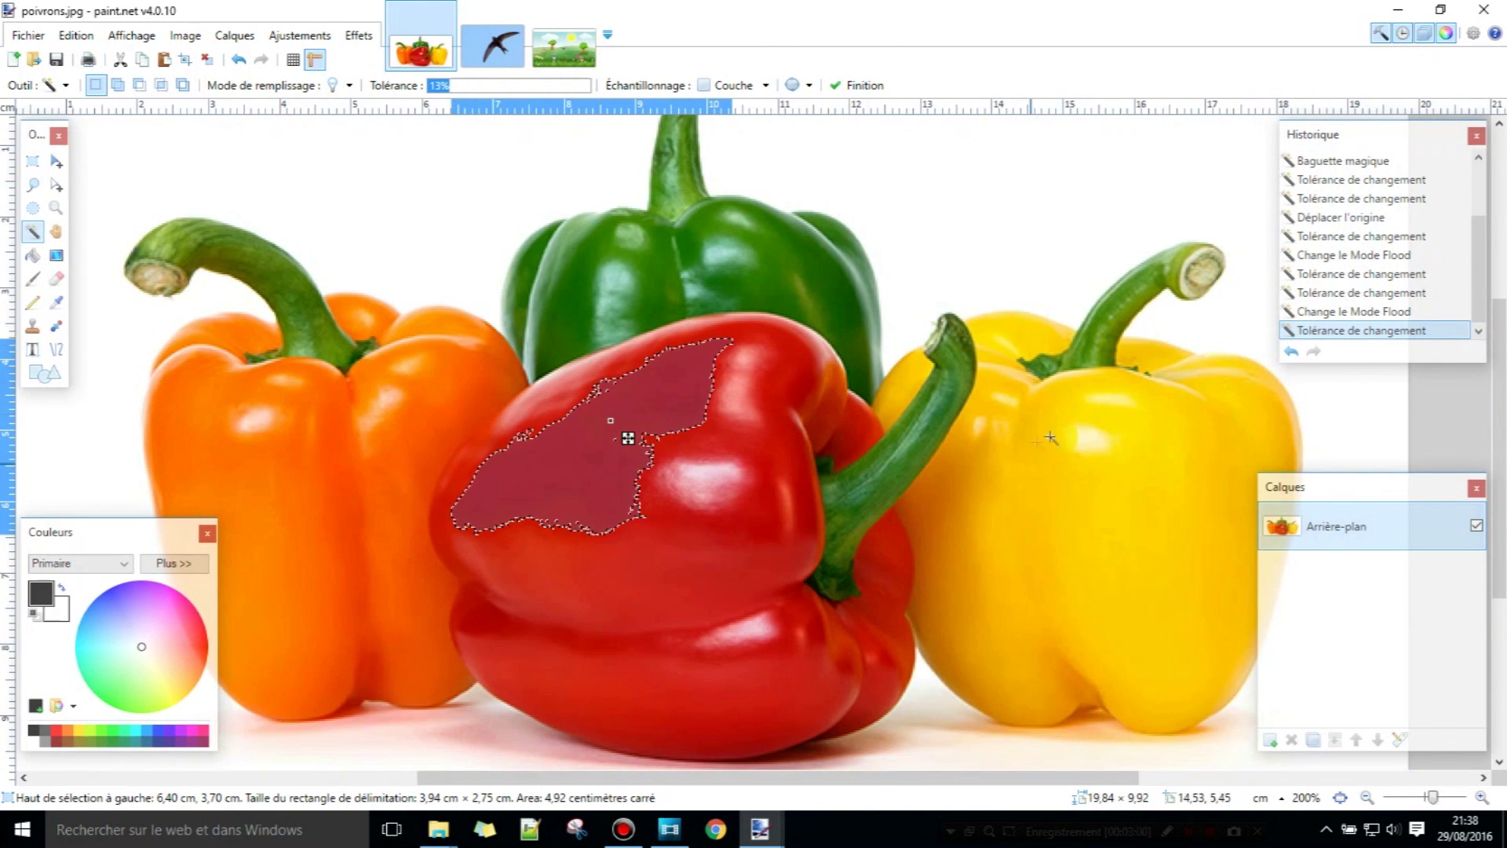
Step: Select the yellow pepper's colour with the Magic Wand across the whole image, at 47% tolerance
click(1080, 422)
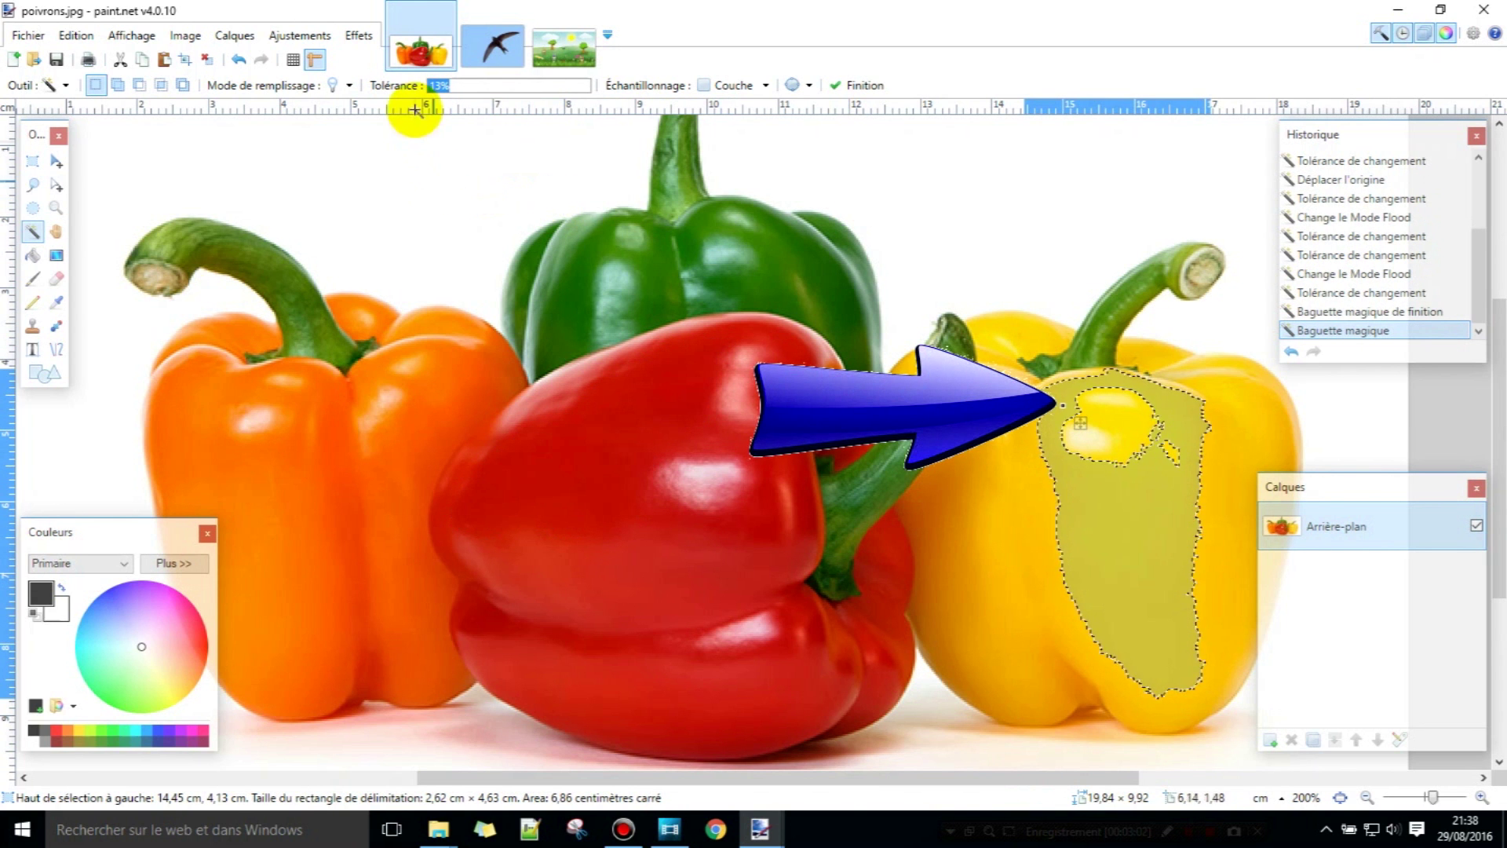
click(348, 86)
click(369, 127)
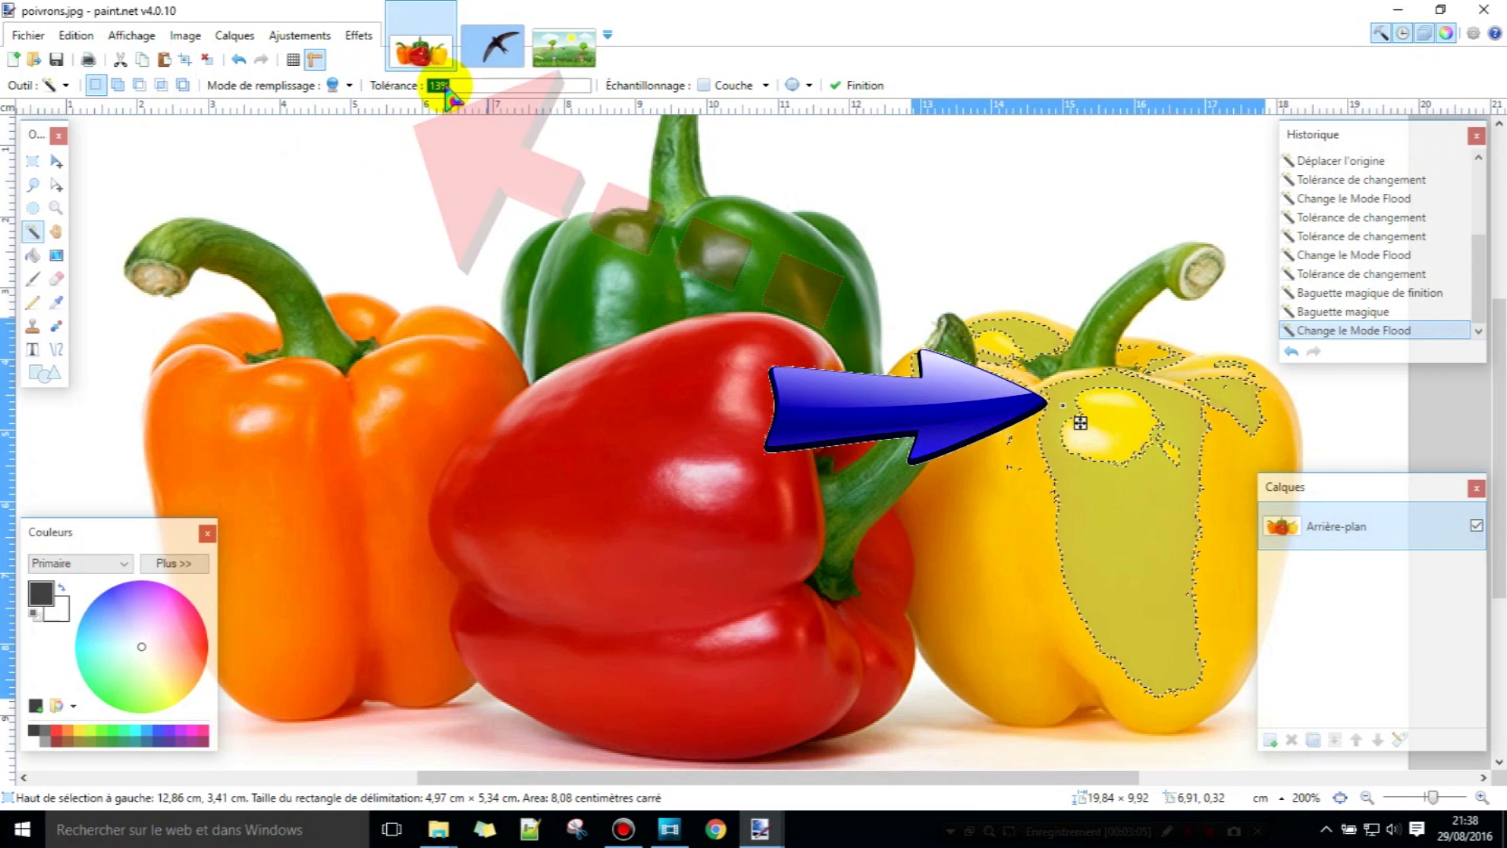
click(471, 88)
drag(477, 88, 504, 88)
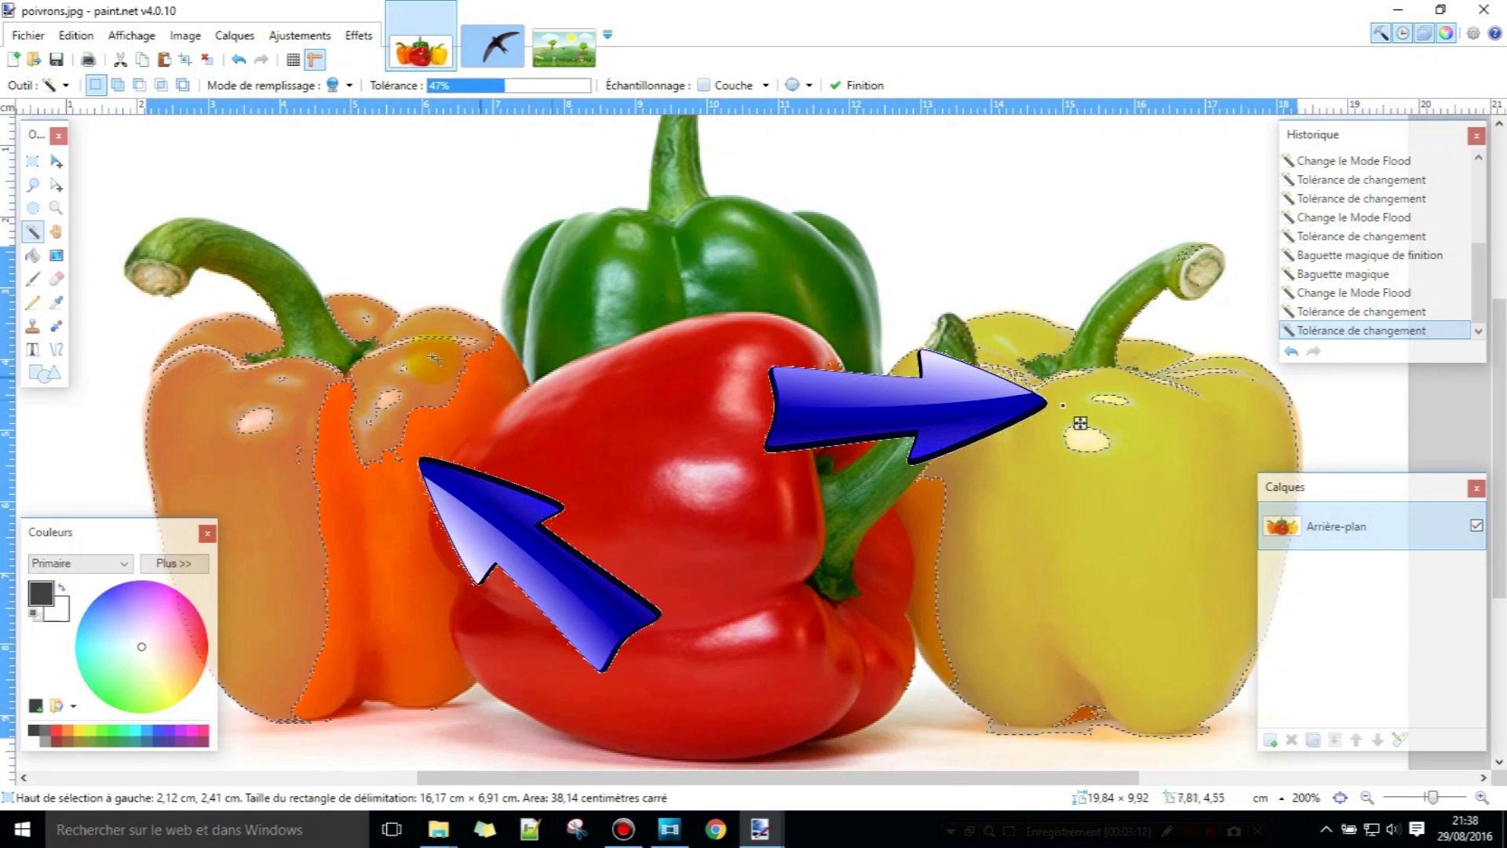
Step: Restrict the yellow pepper selection to connected areas only and open the selection clipping mode choices
click(345, 85)
click(362, 108)
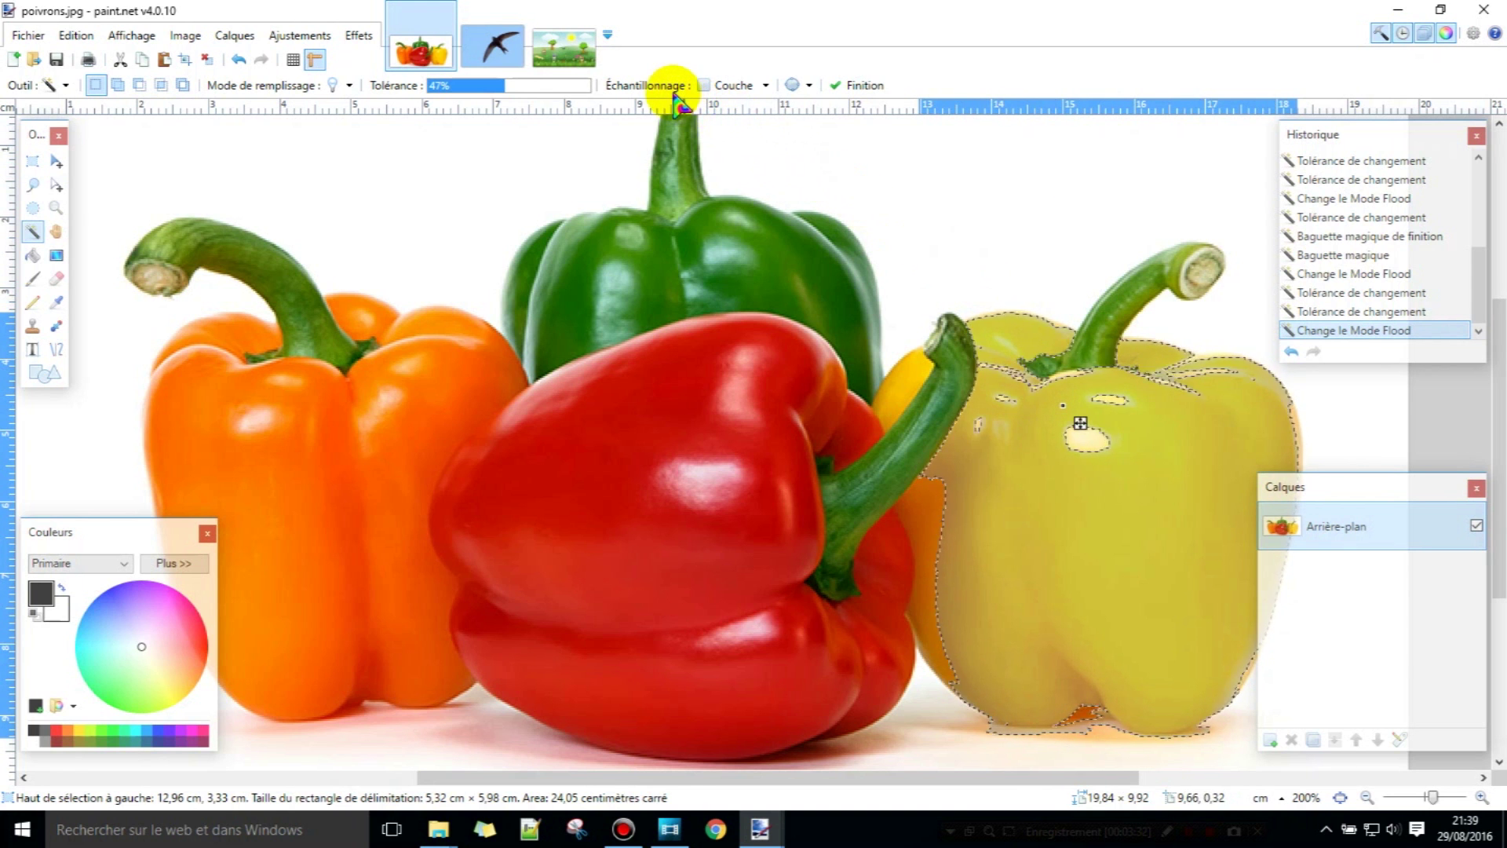
key(ctrl+plus)
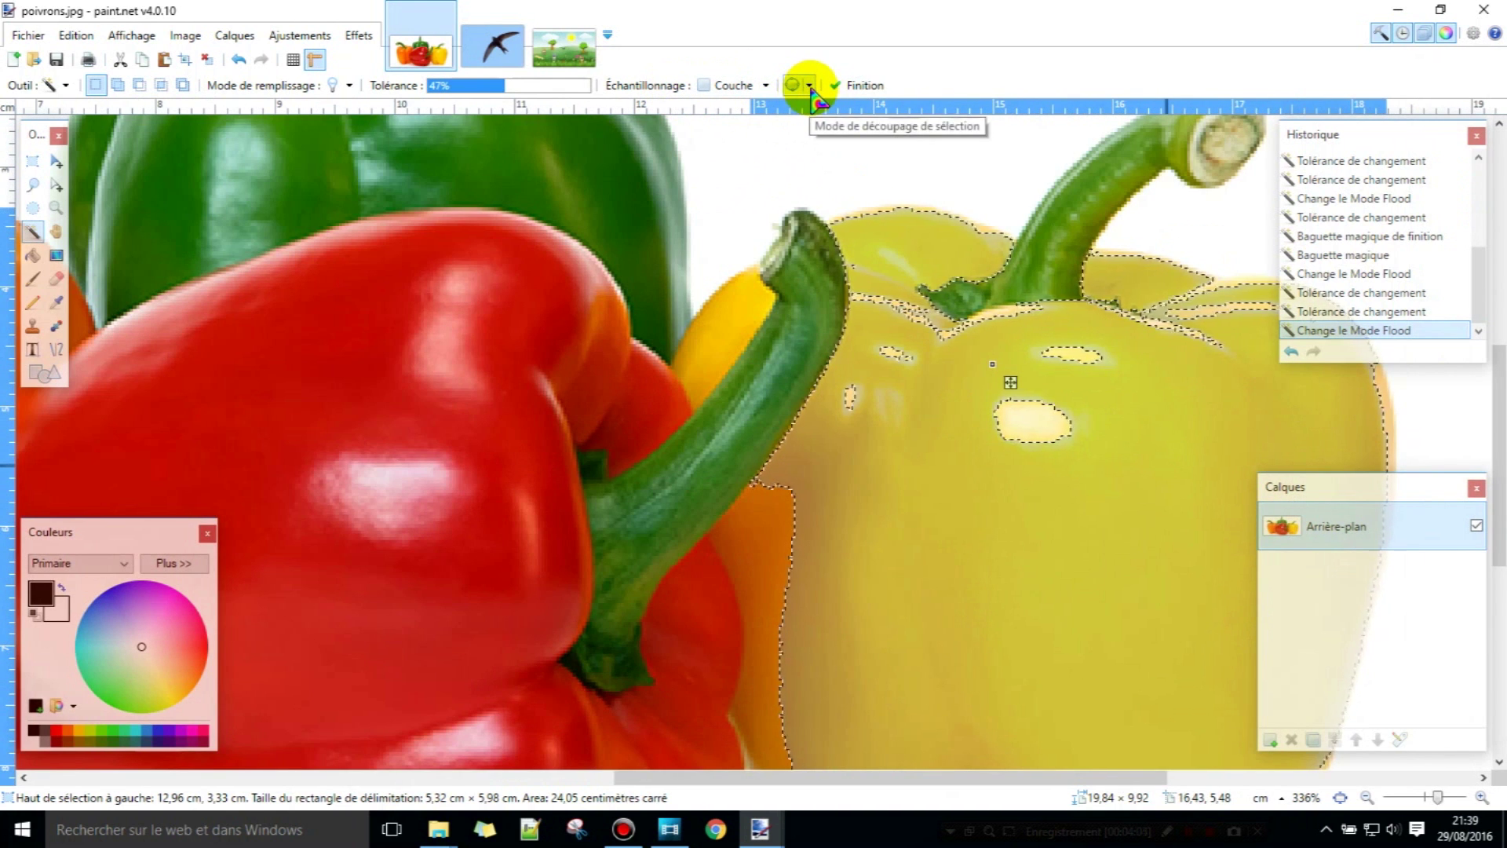
click(809, 86)
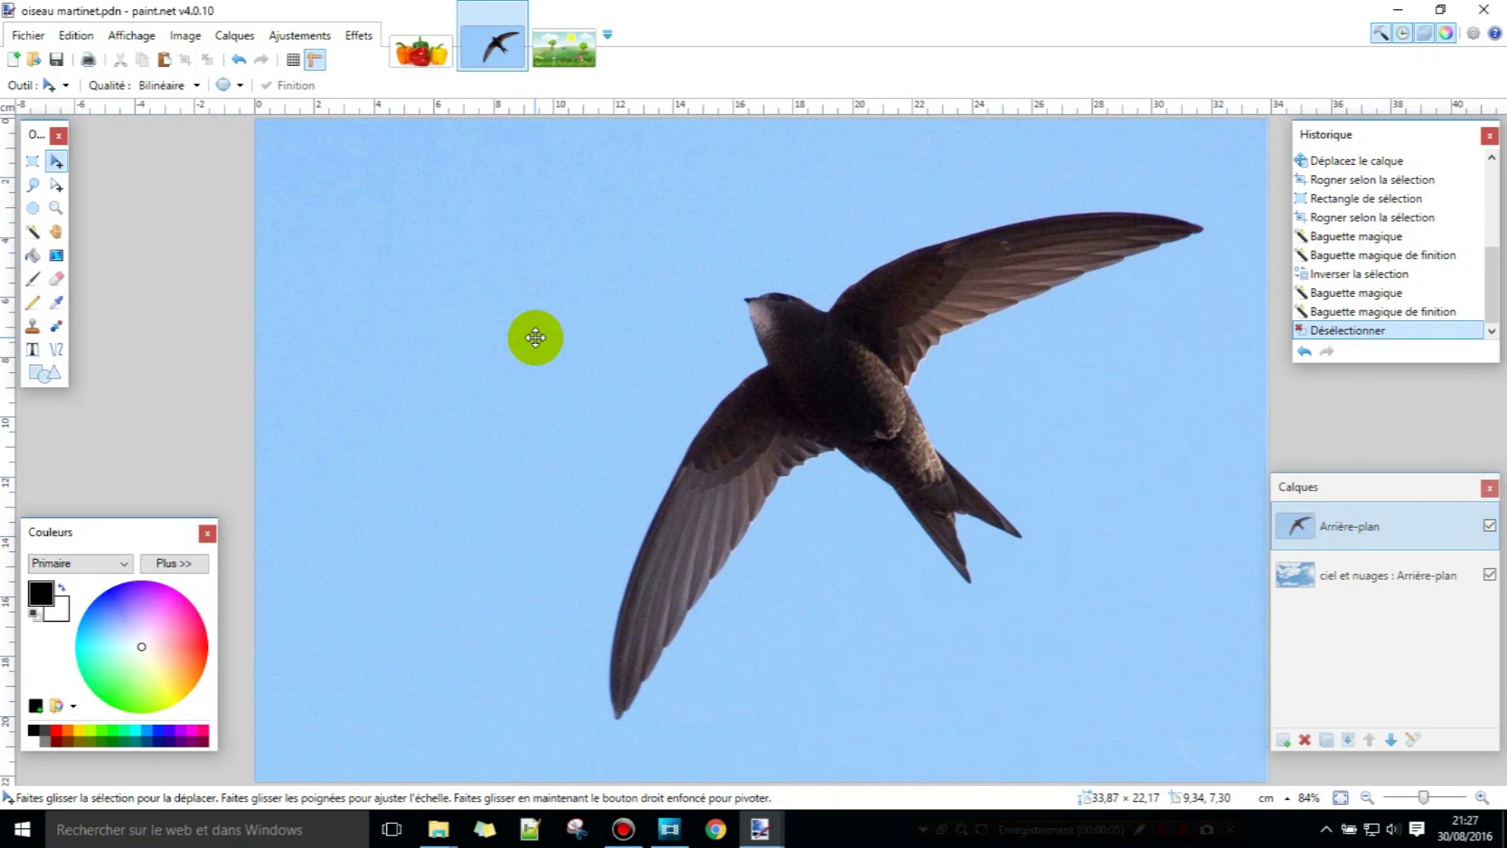
Step: Isolate the bird by selecting the blue sky with the Magic Wand and inverting the selection
click(33, 230)
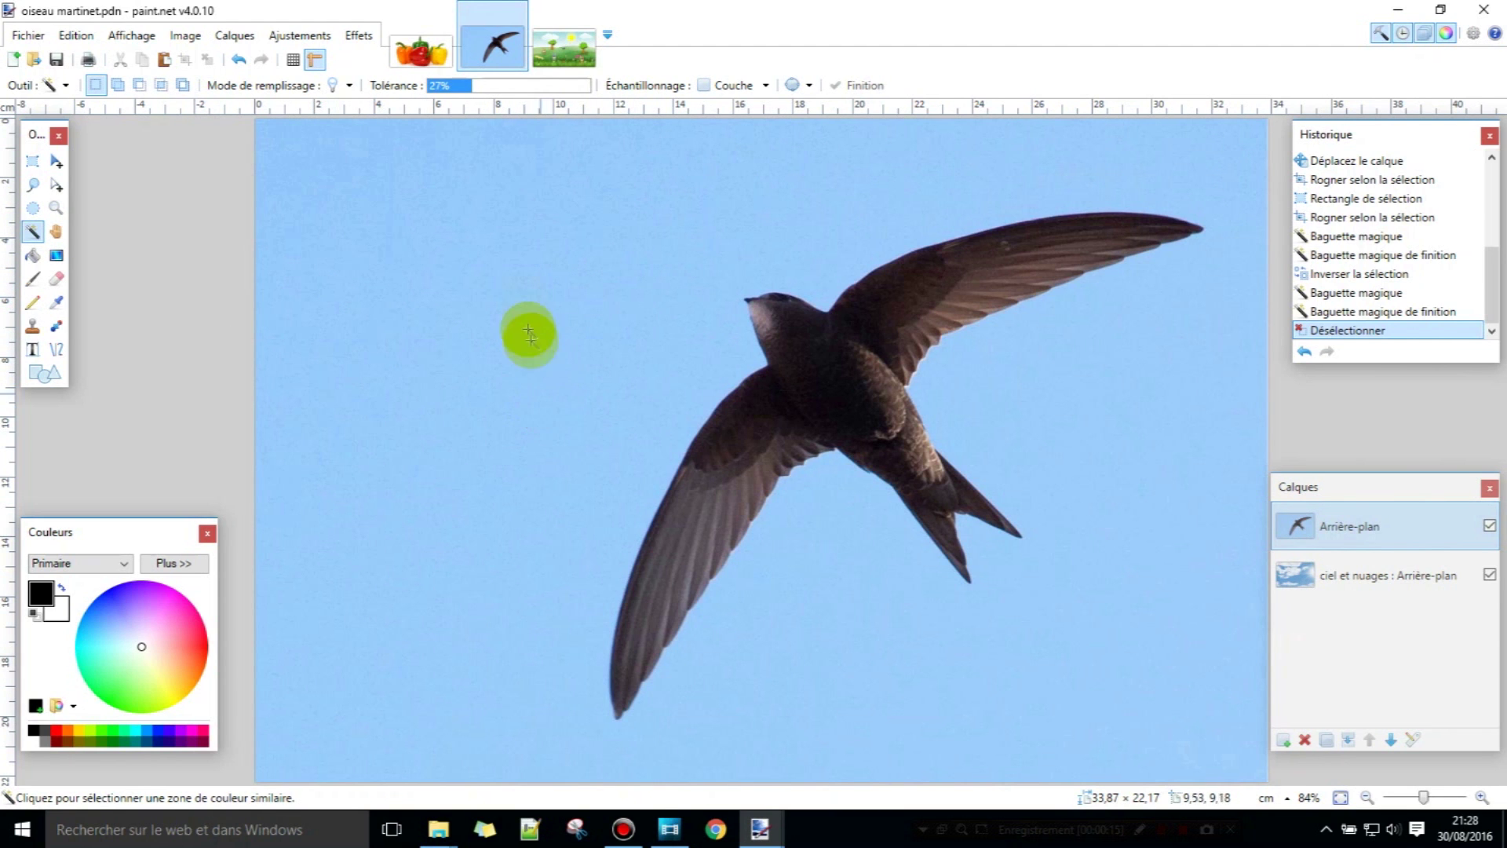
click(522, 293)
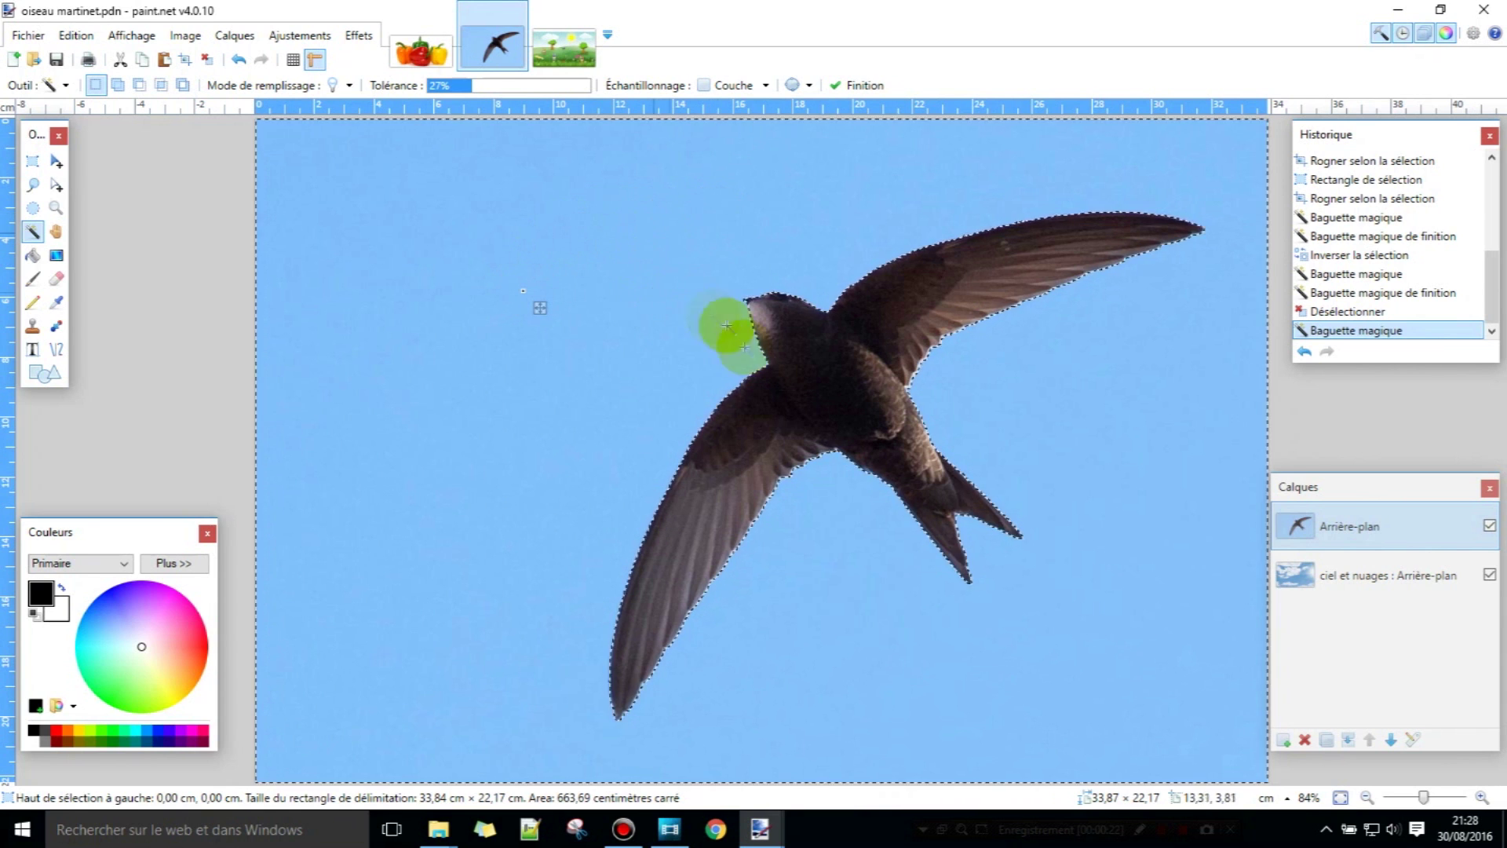
click(83, 36)
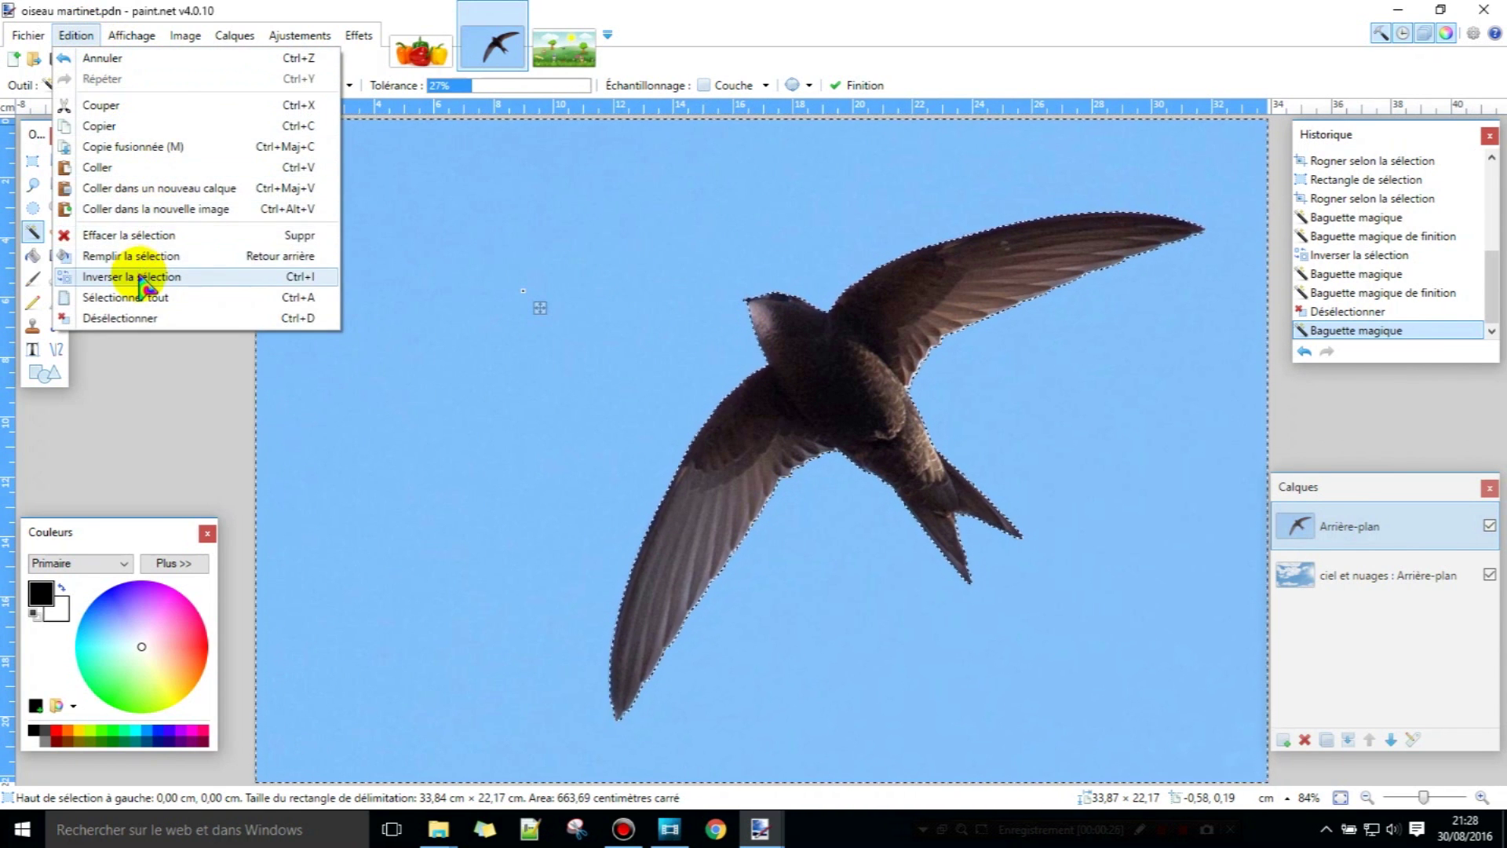
click(137, 275)
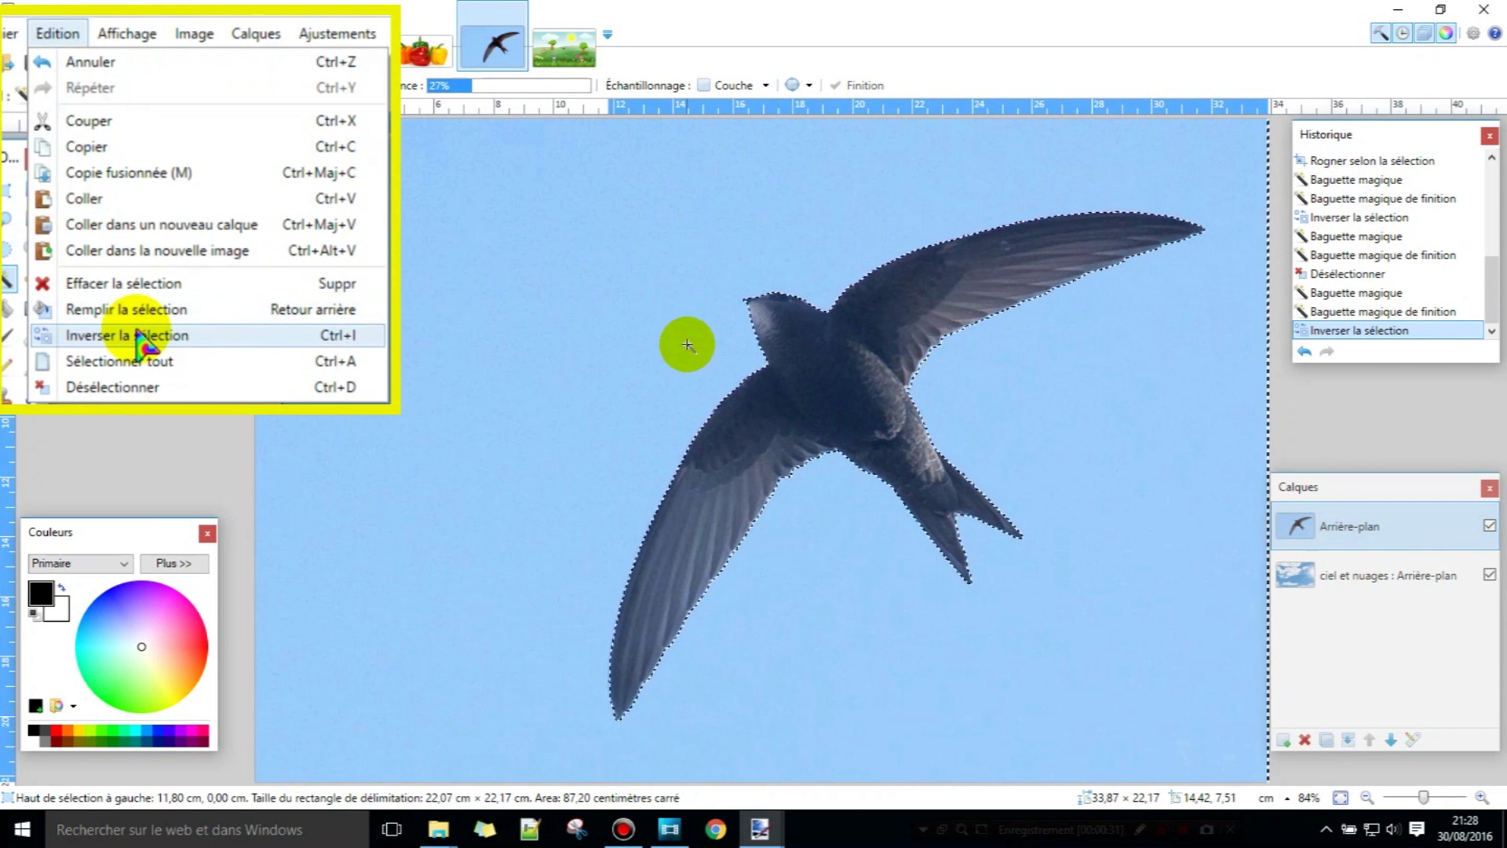
Step: Copy the selected bird and paste it into a new layer
click(76, 35)
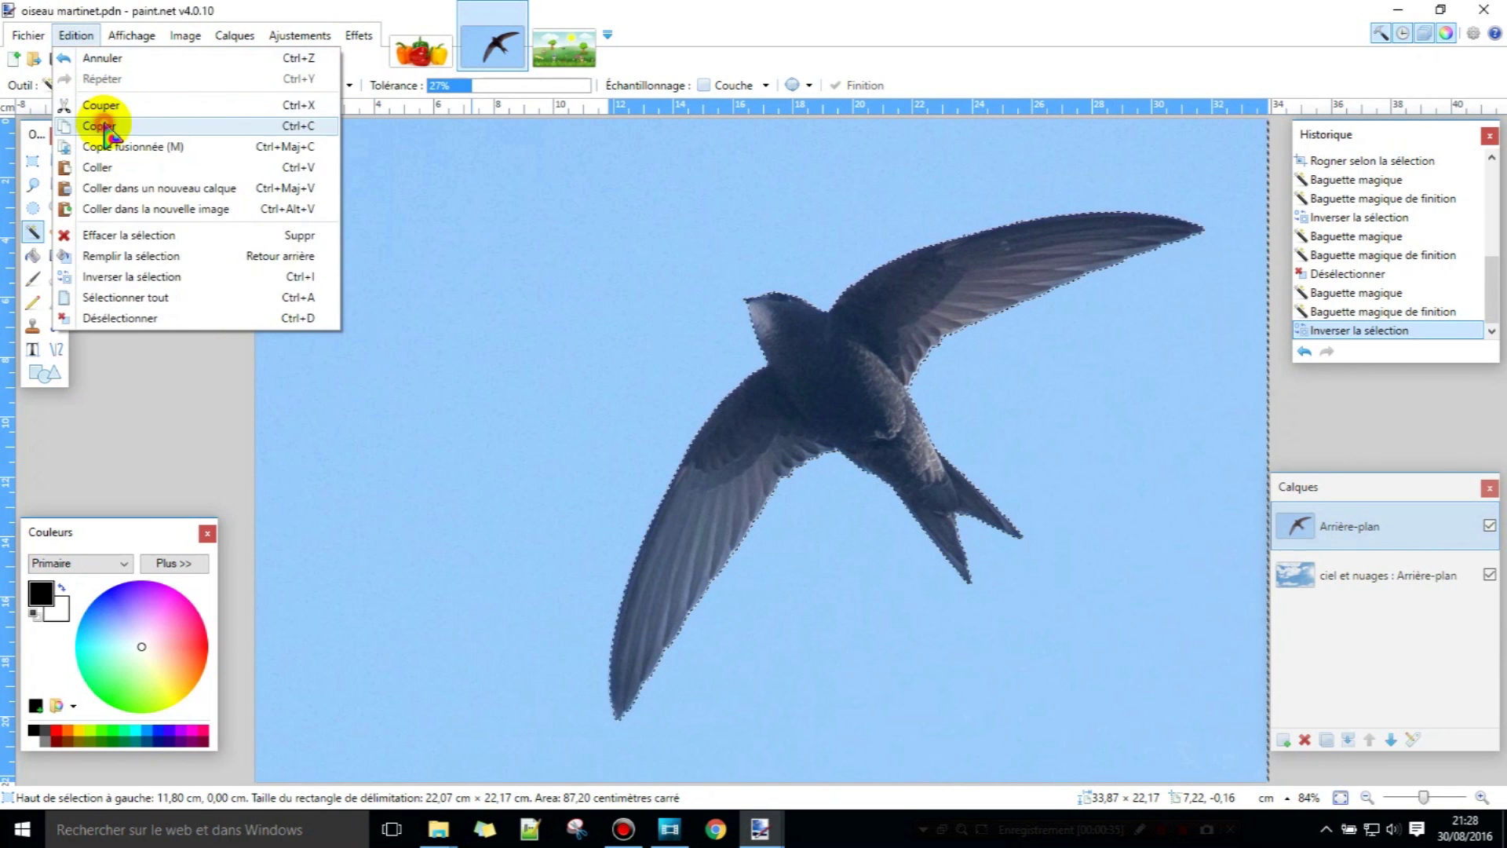
click(102, 125)
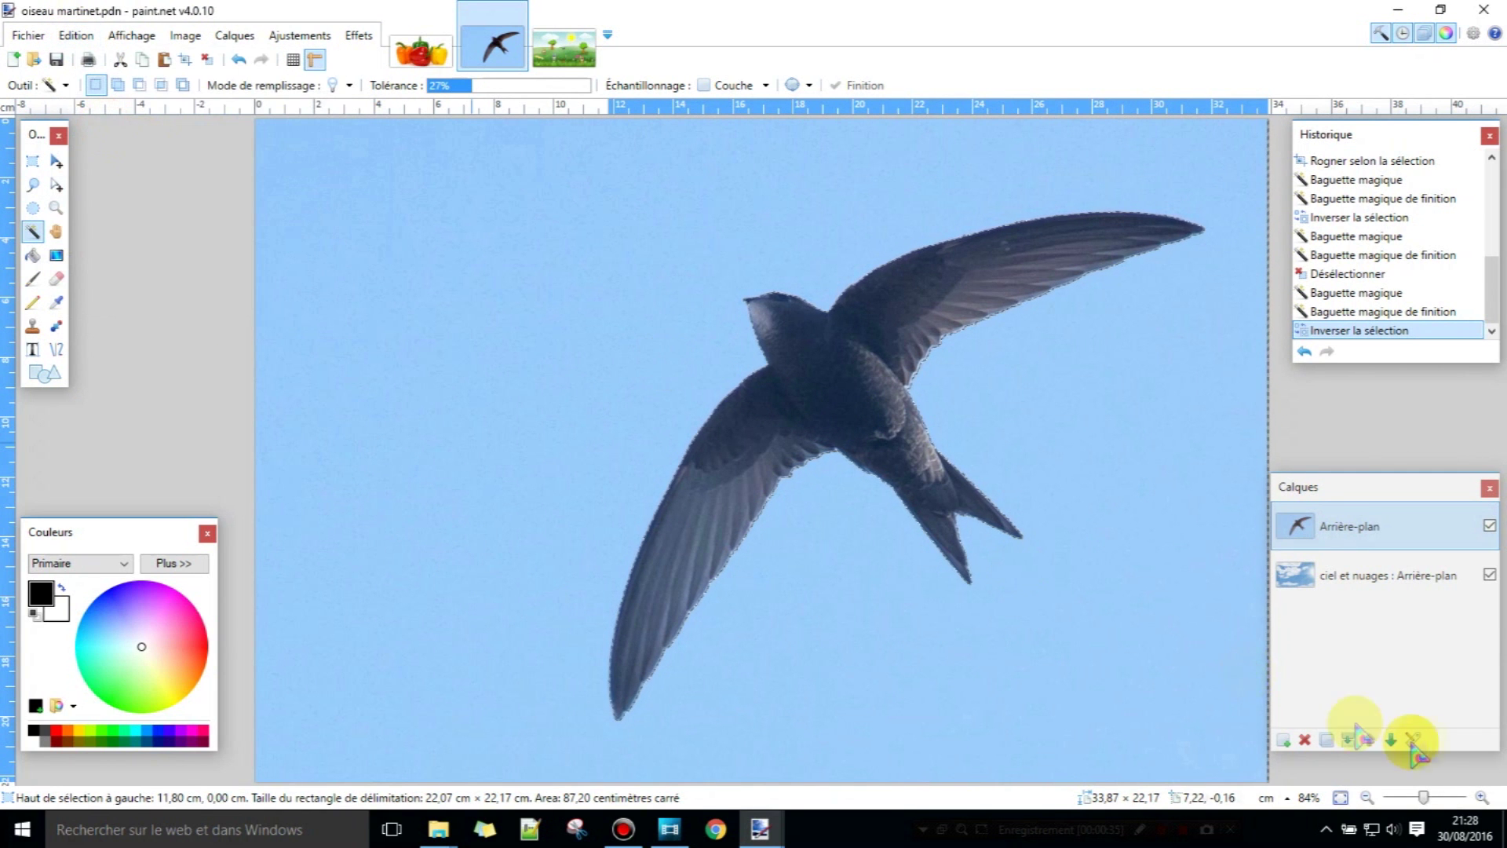
click(1284, 741)
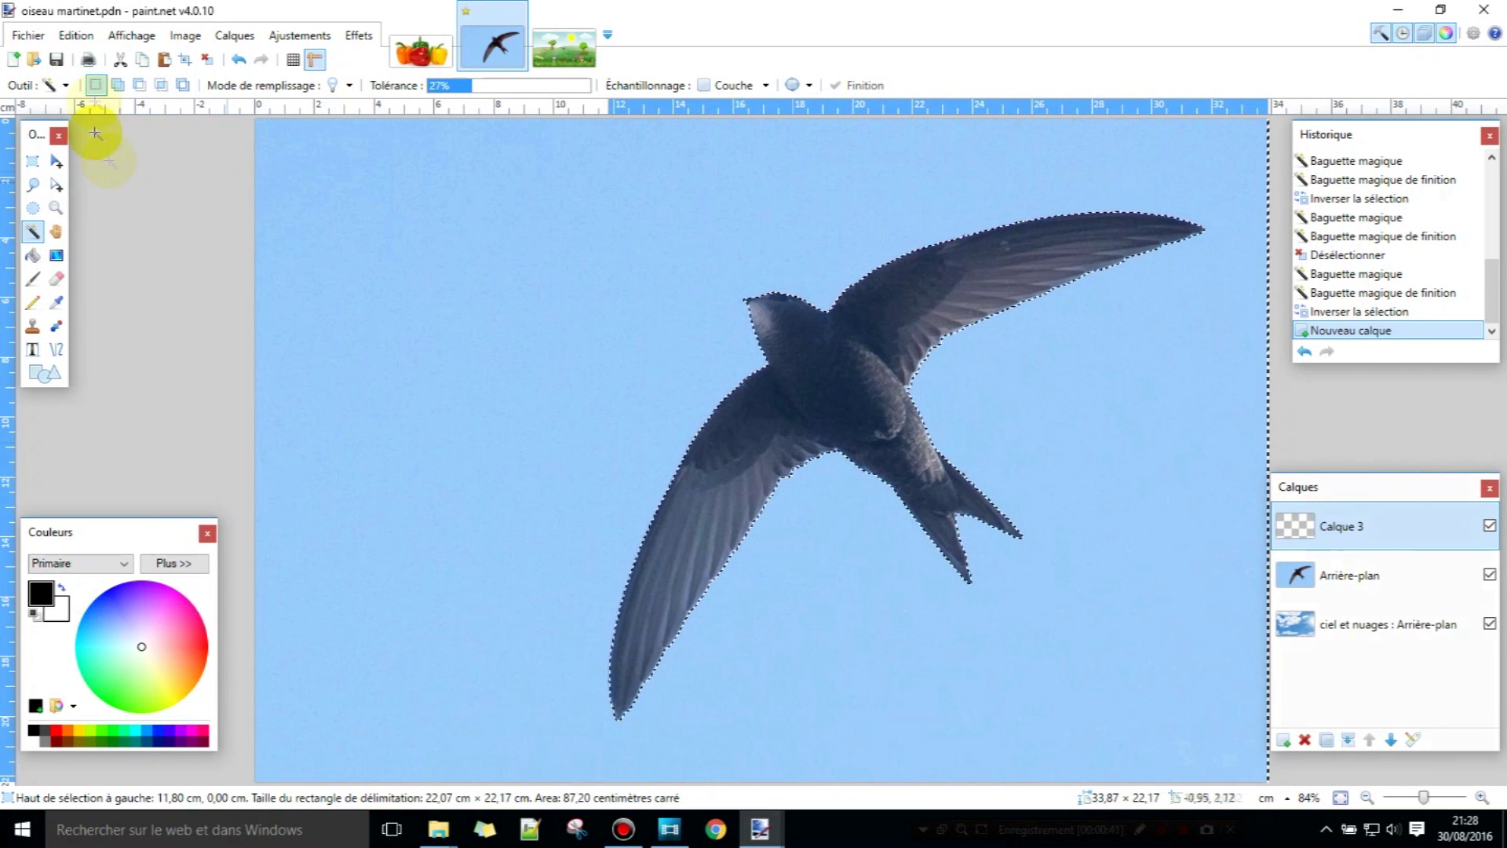
click(76, 35)
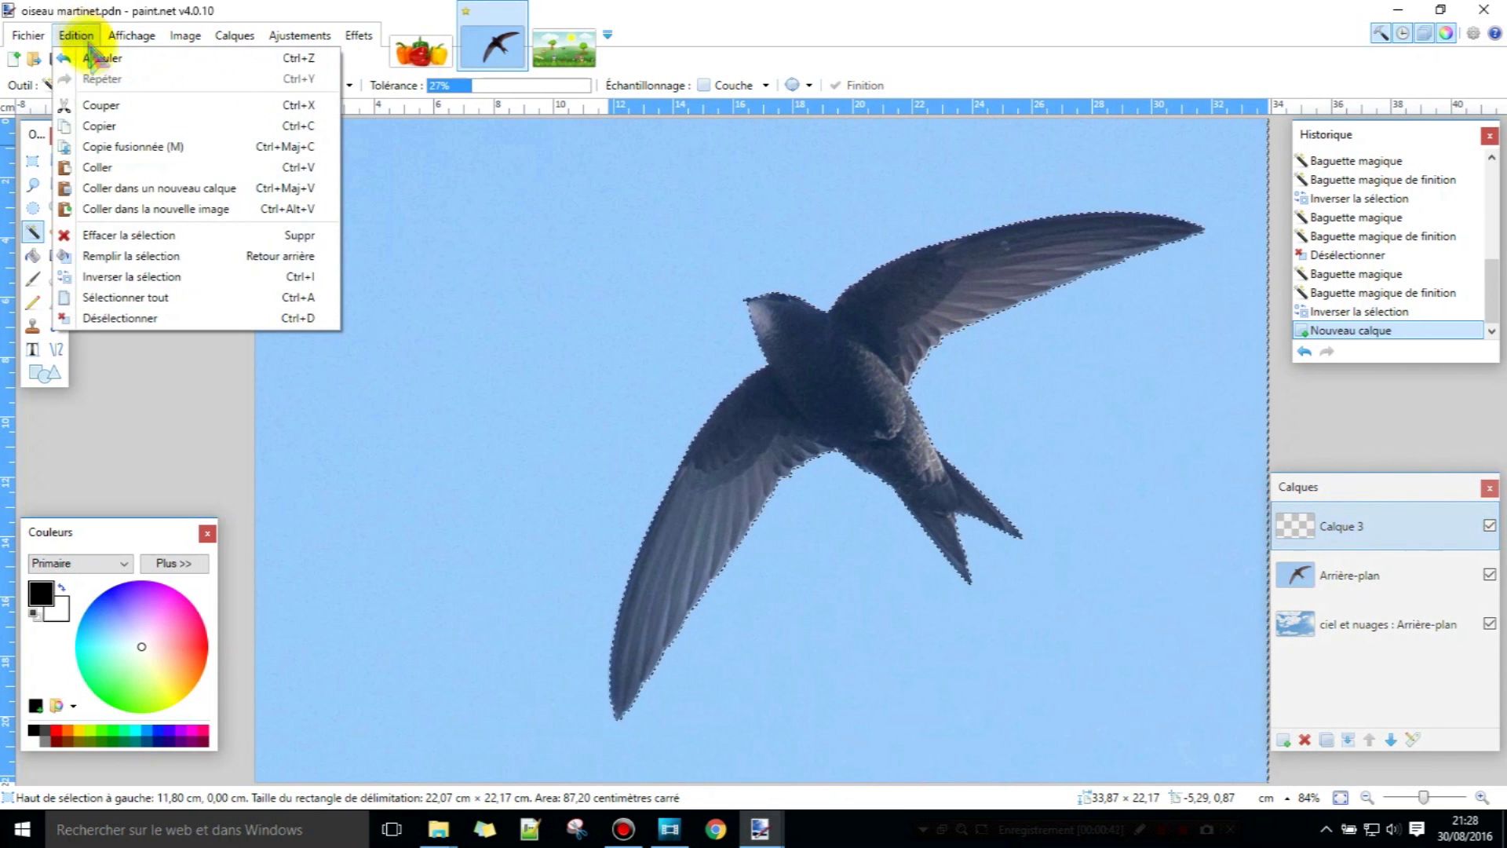
click(114, 167)
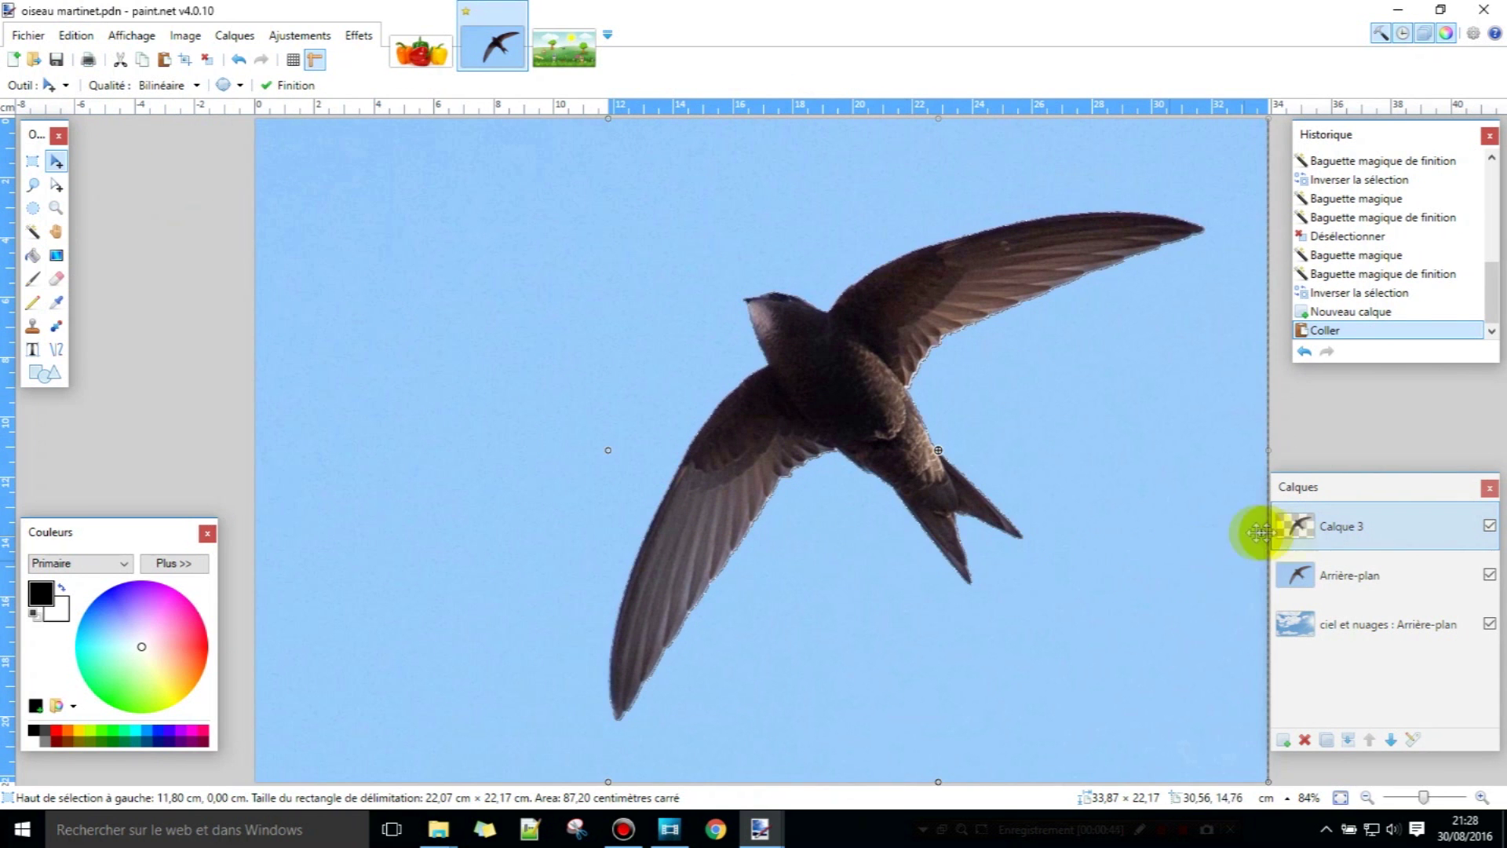
Step: Display the cut-out bird over the cloudy sky by hiding the Arrière-plan layer, deselecting, and leaving "ciel et nuages : Arrière-plan" visible
click(1437, 573)
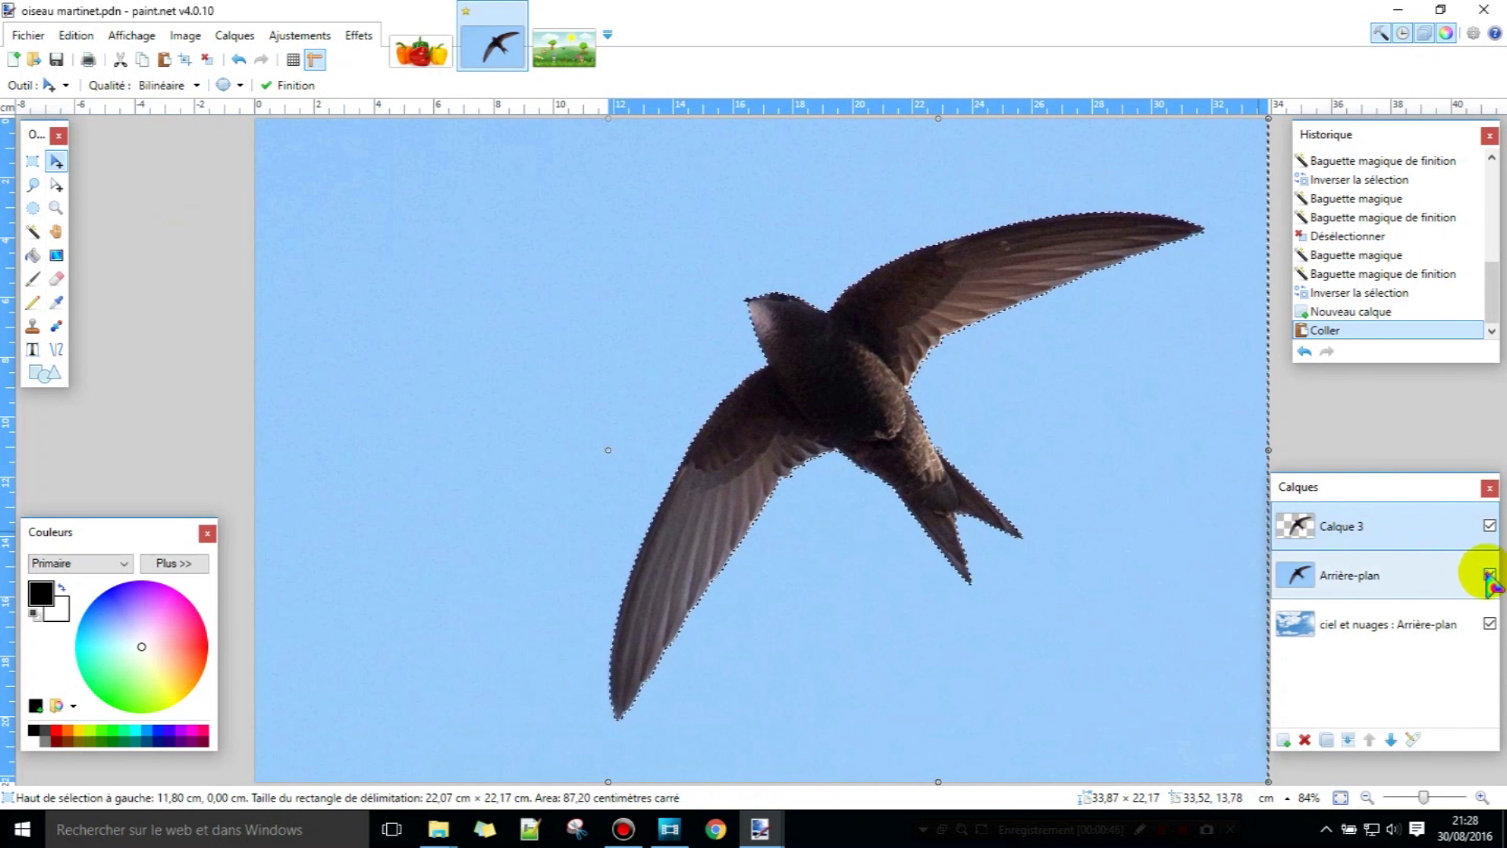
click(1490, 625)
click(1490, 625)
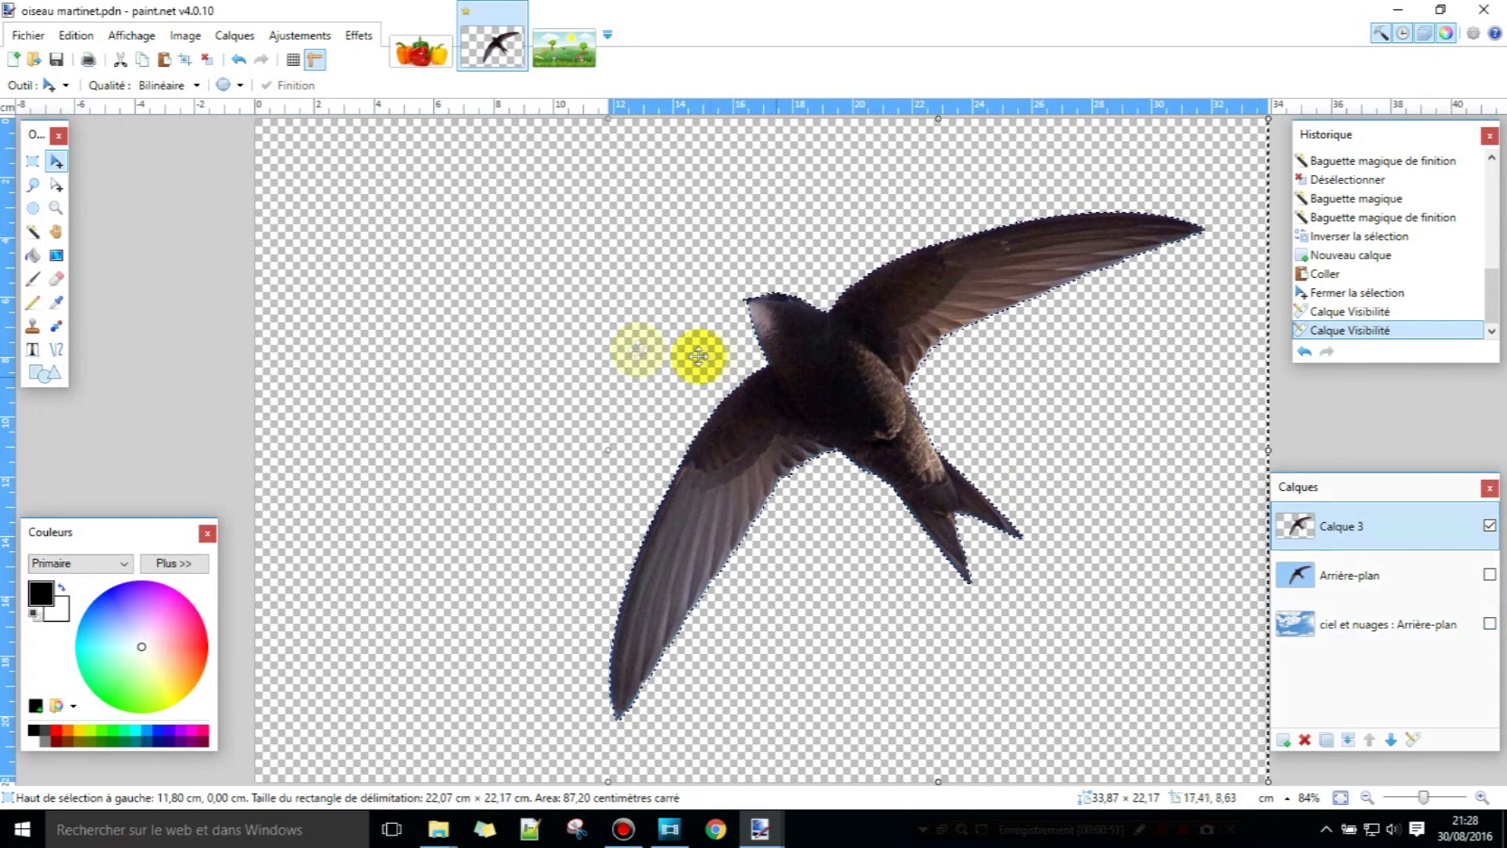
click(628, 349)
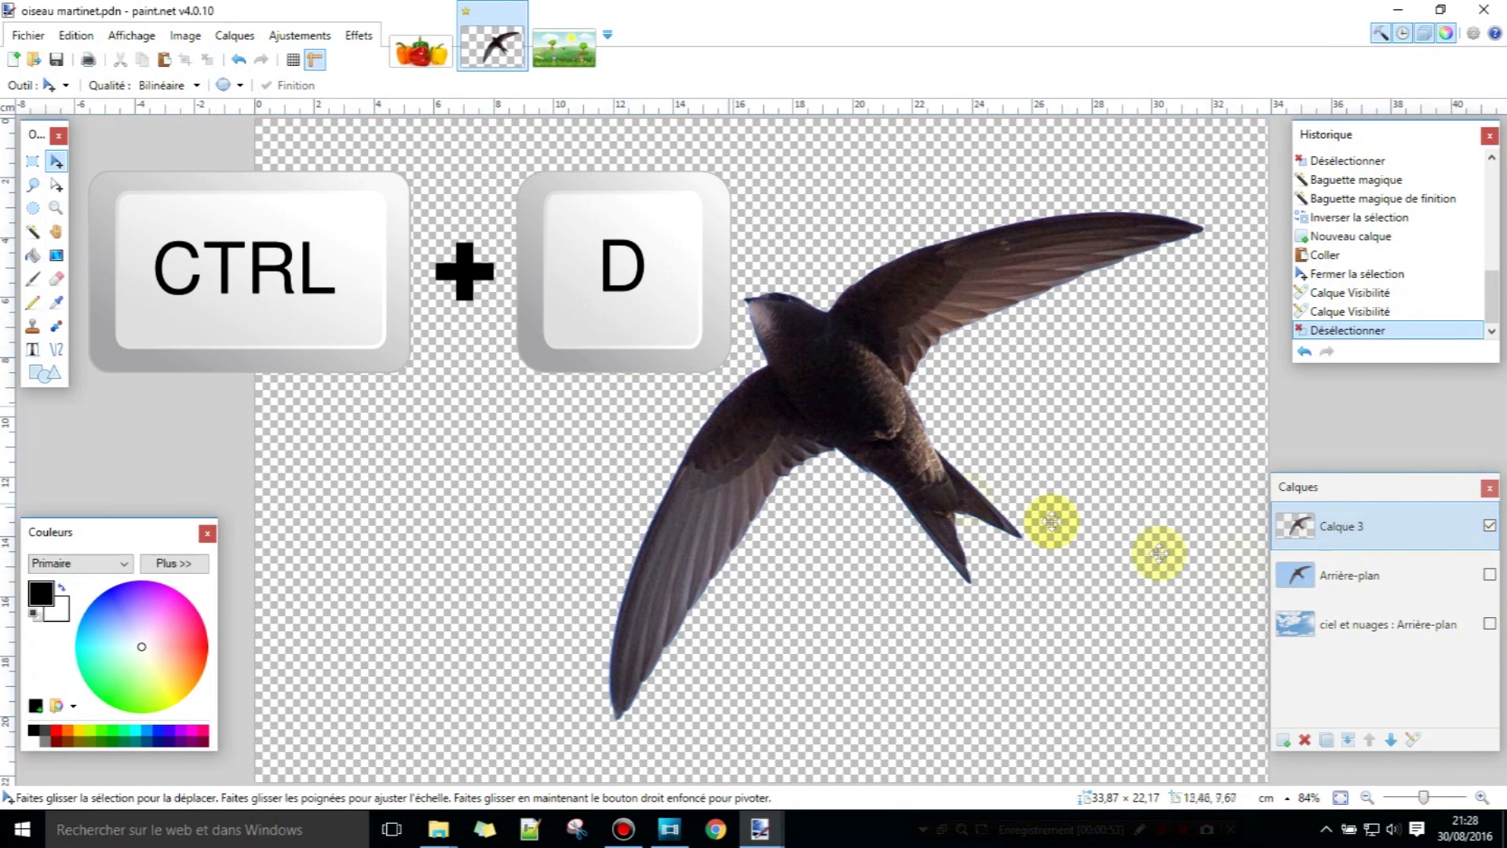
click(1489, 624)
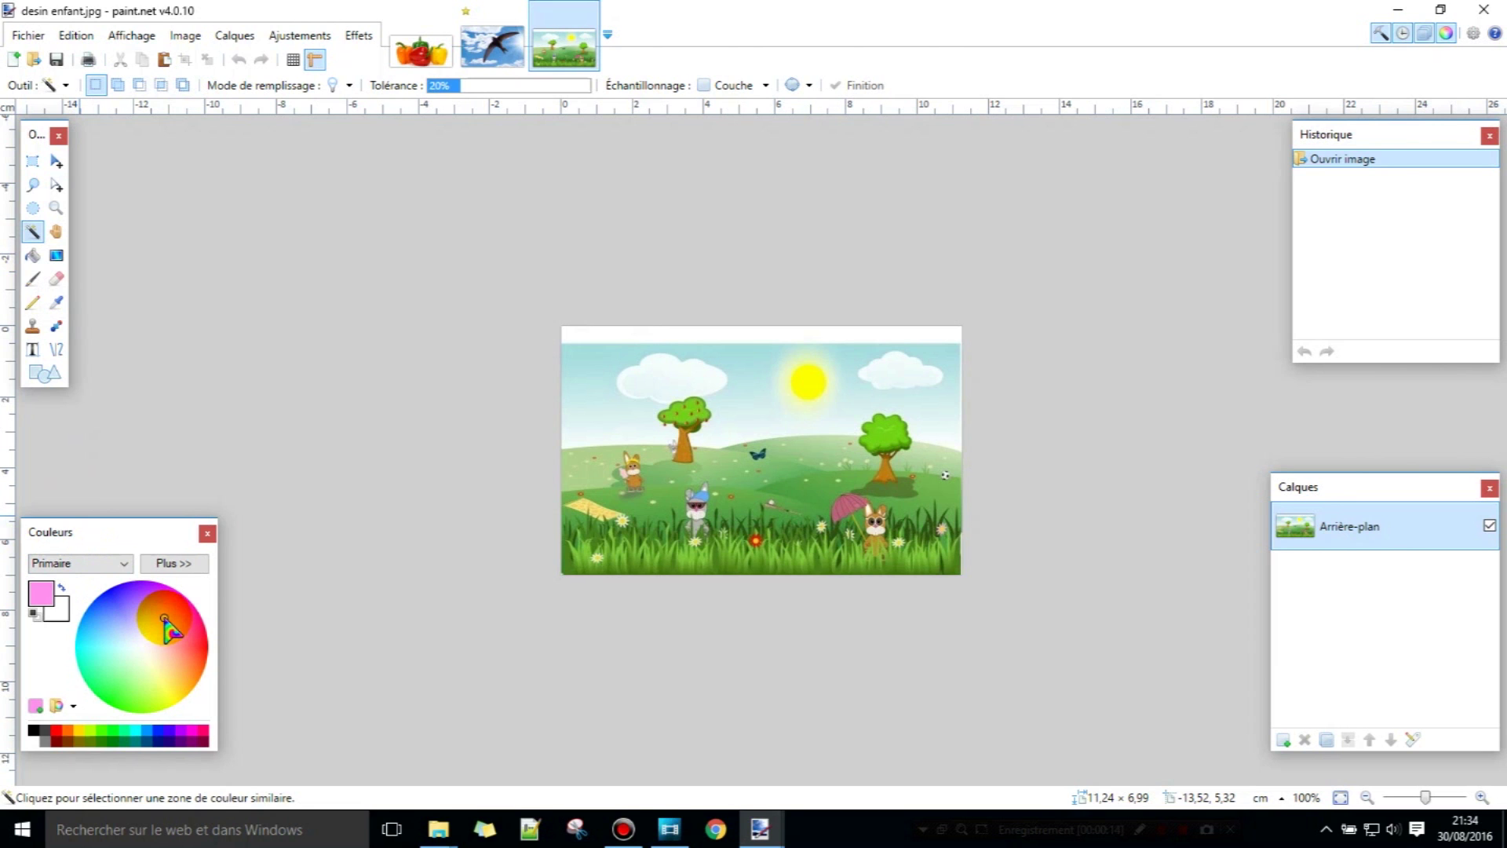
Step: Set the secondary colour to turquoise and select the cloud above the left tree with the Magic Wand
click(124, 564)
click(93, 599)
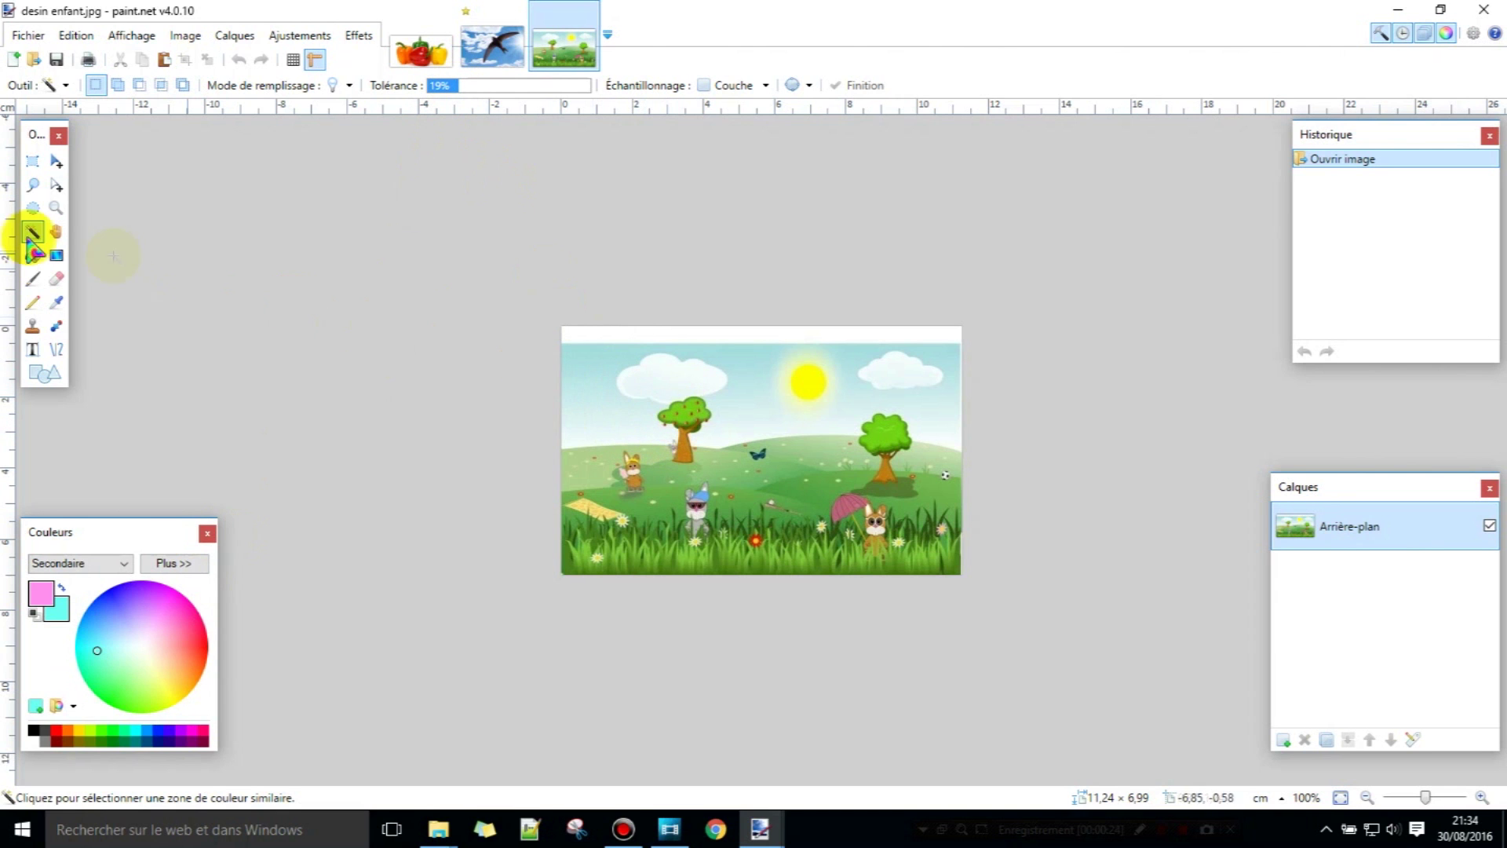
click(671, 380)
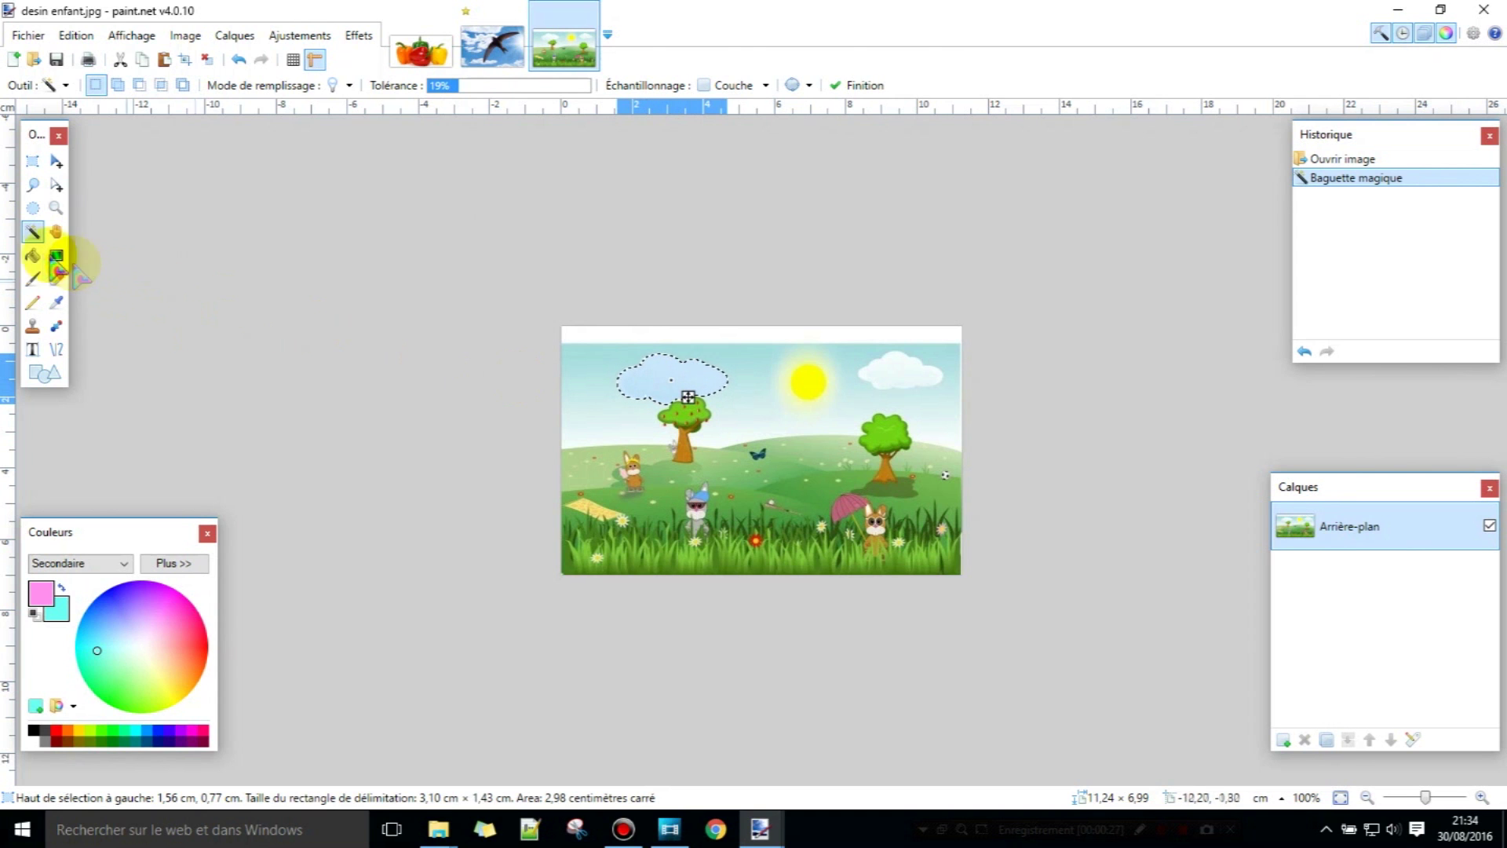
Step: Fill the selected cloud with the primary pink using the Paint Bucket, and refill it with the secondary turquoise
click(33, 255)
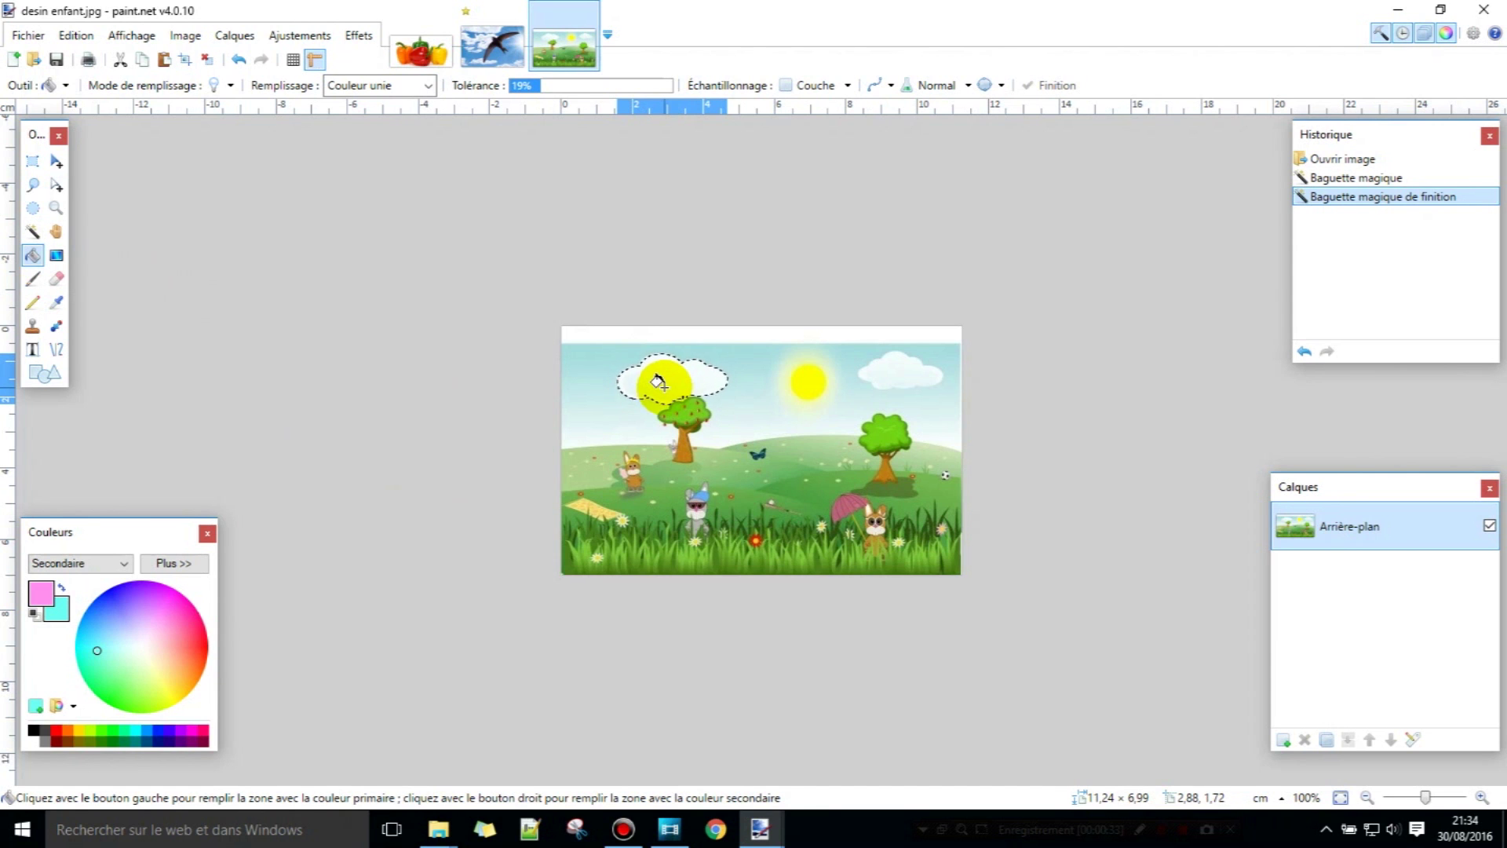
click(658, 382)
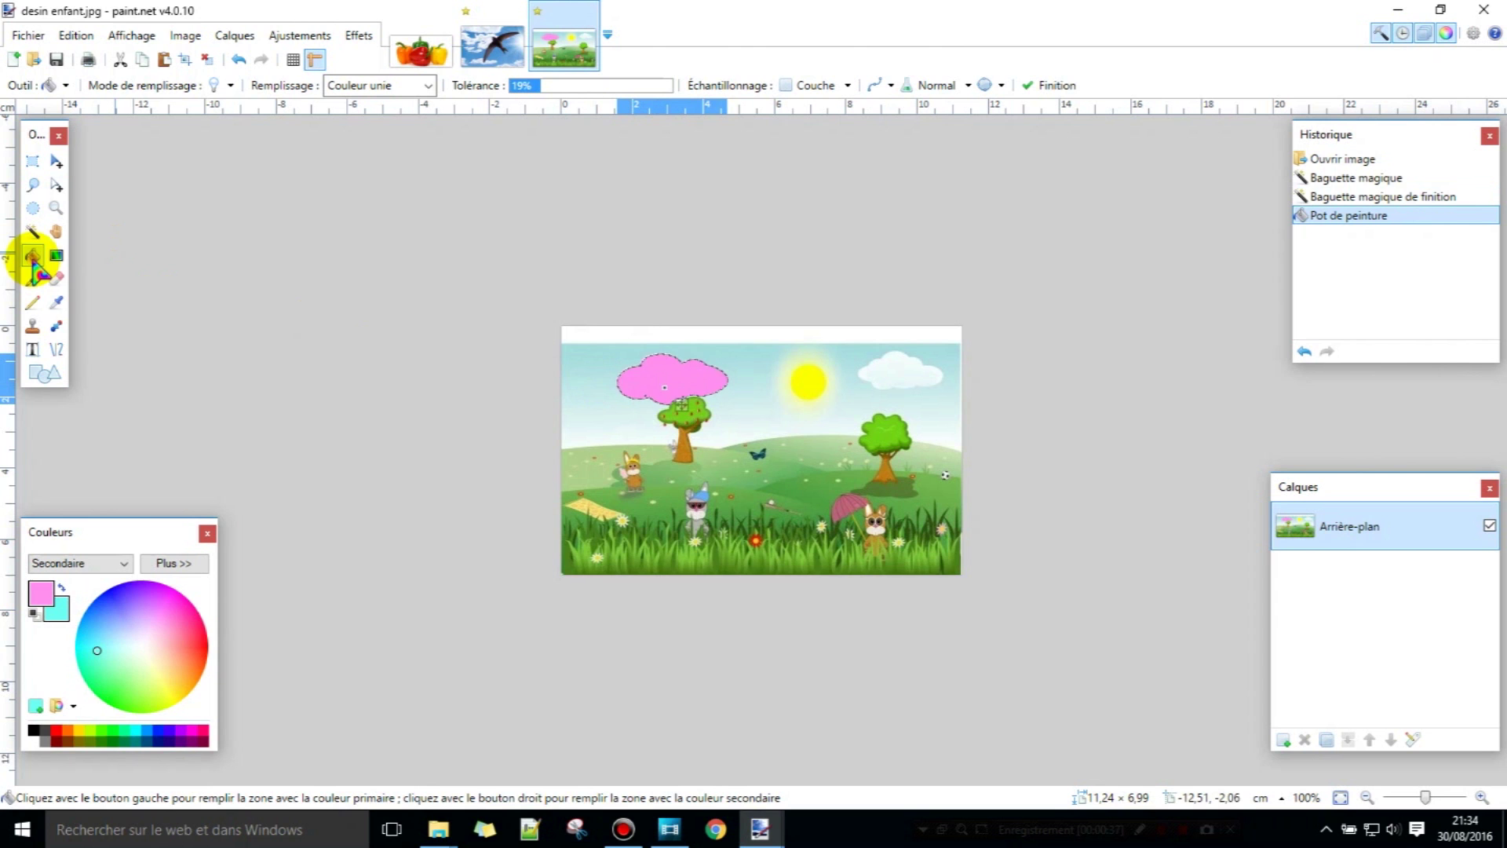
click(667, 372)
right_click(674, 385)
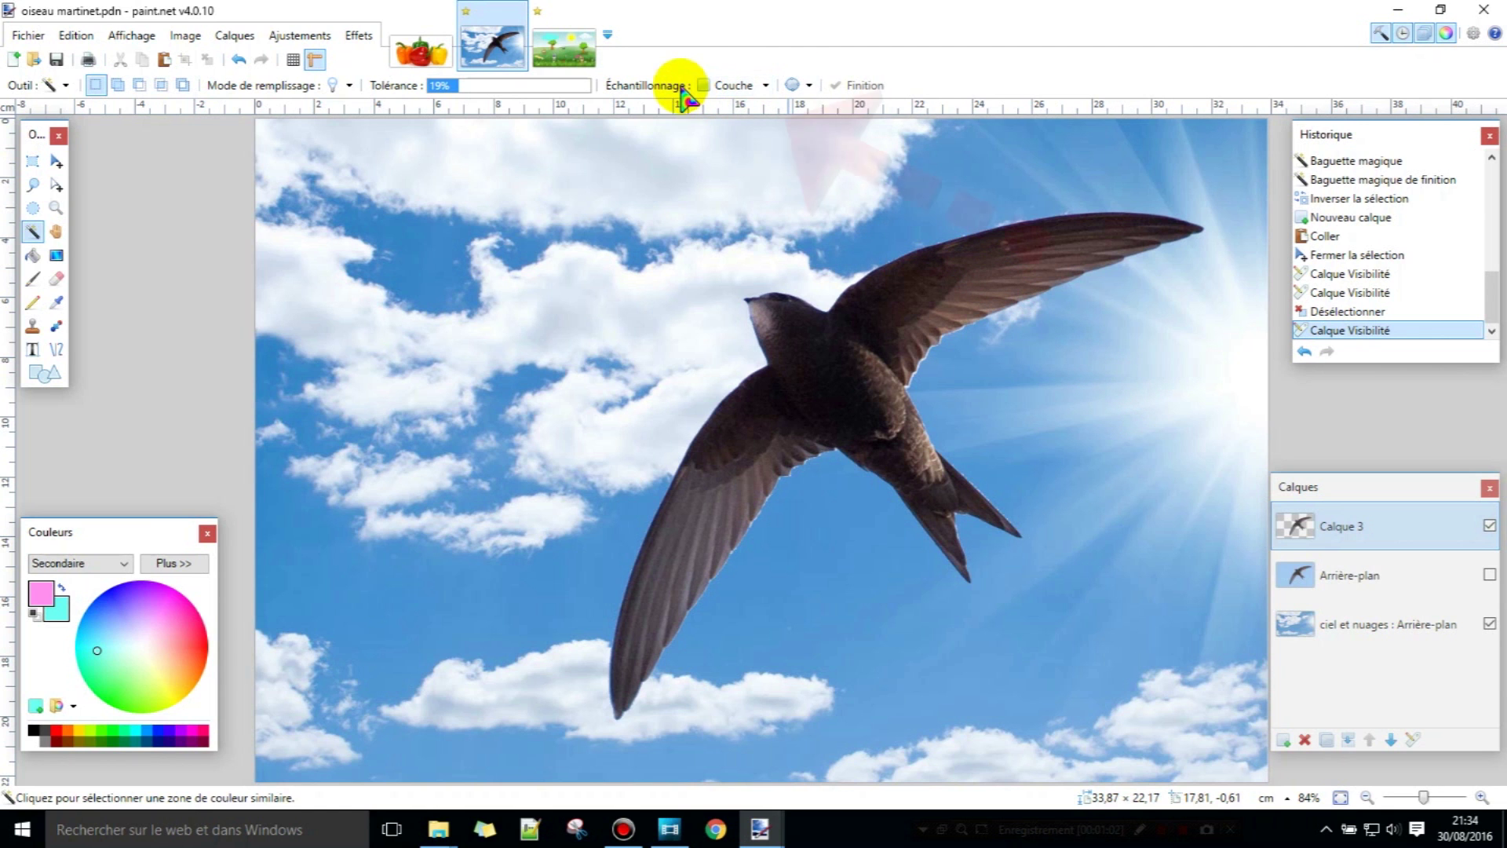
Step: Examine the Magic Wand's sampling options Image and Couche on the layered bird picture, keeping Couche
click(766, 86)
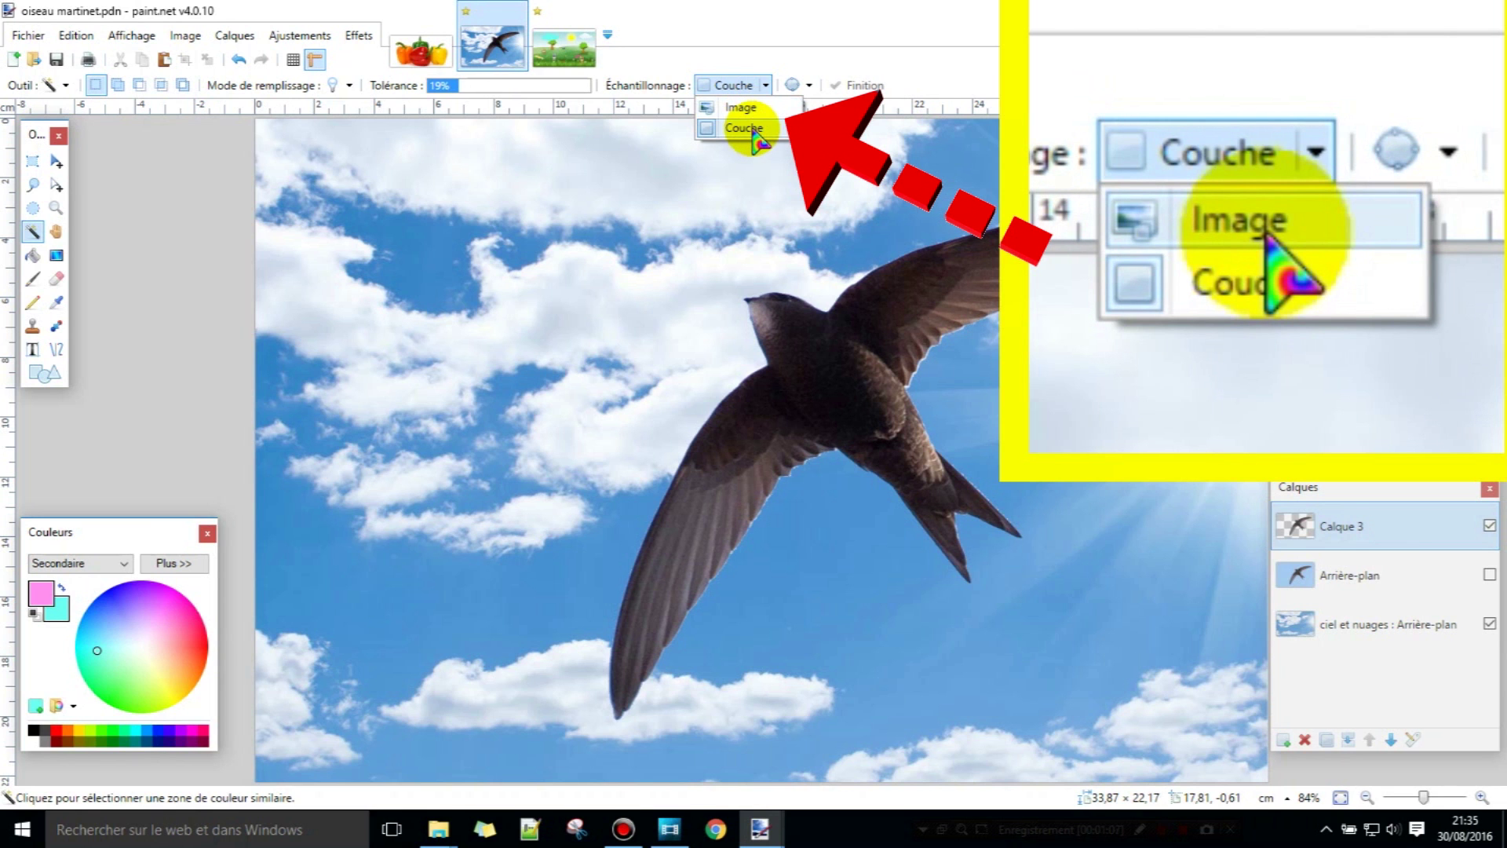
click(752, 130)
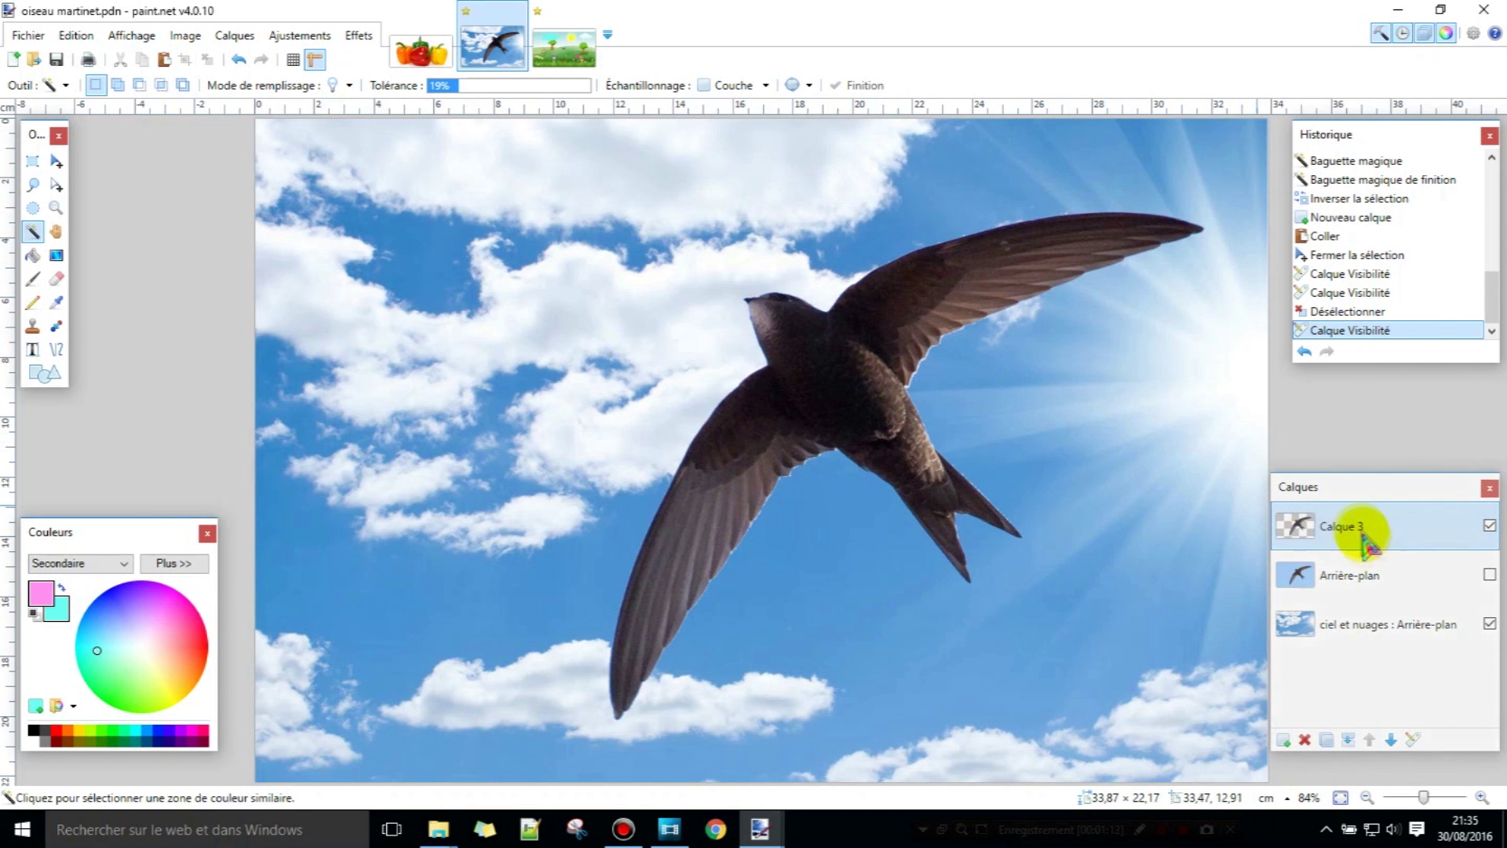
click(766, 85)
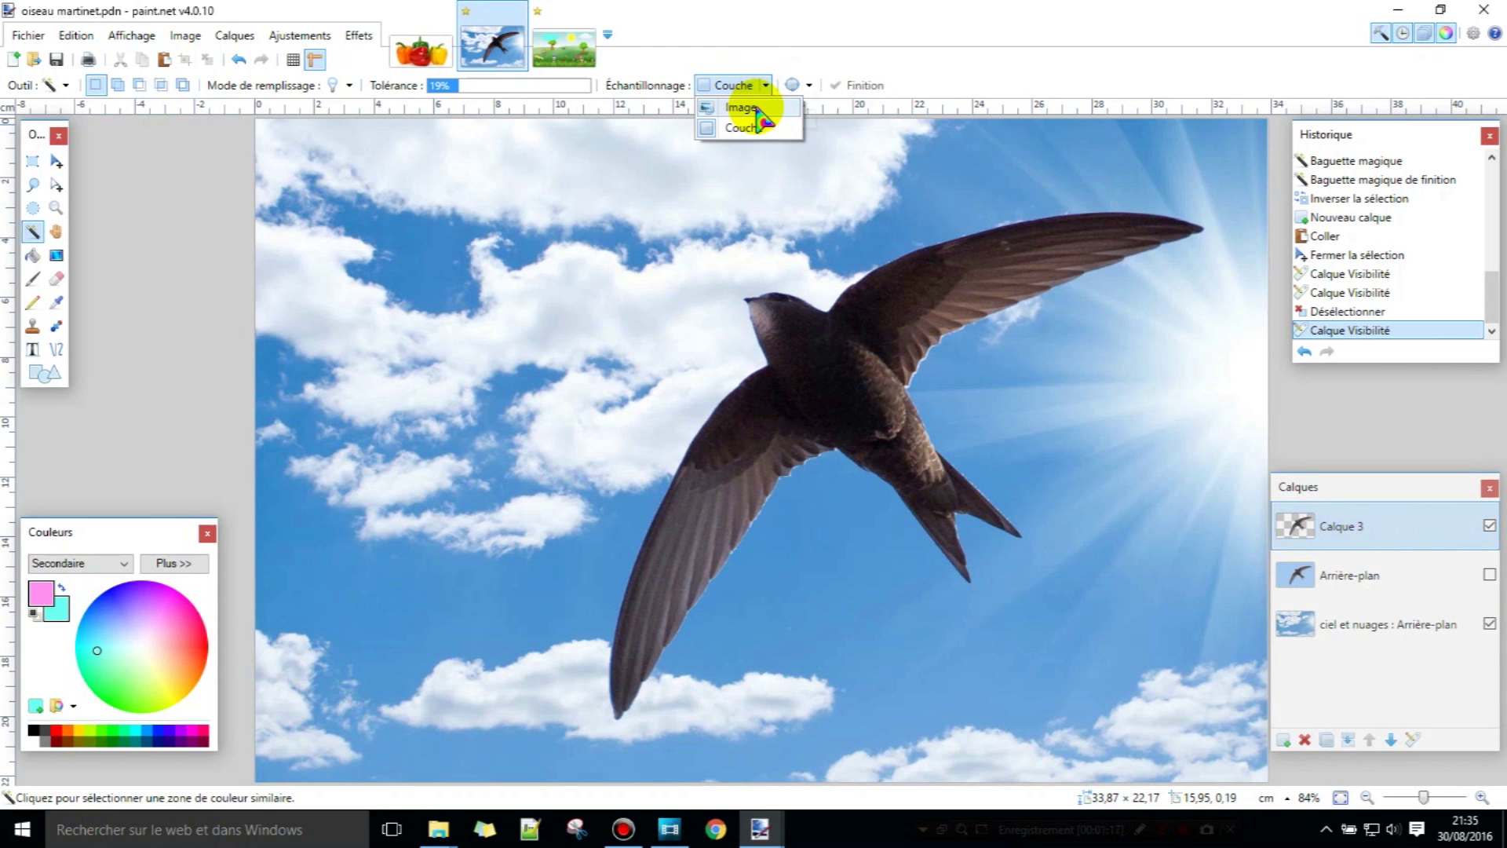